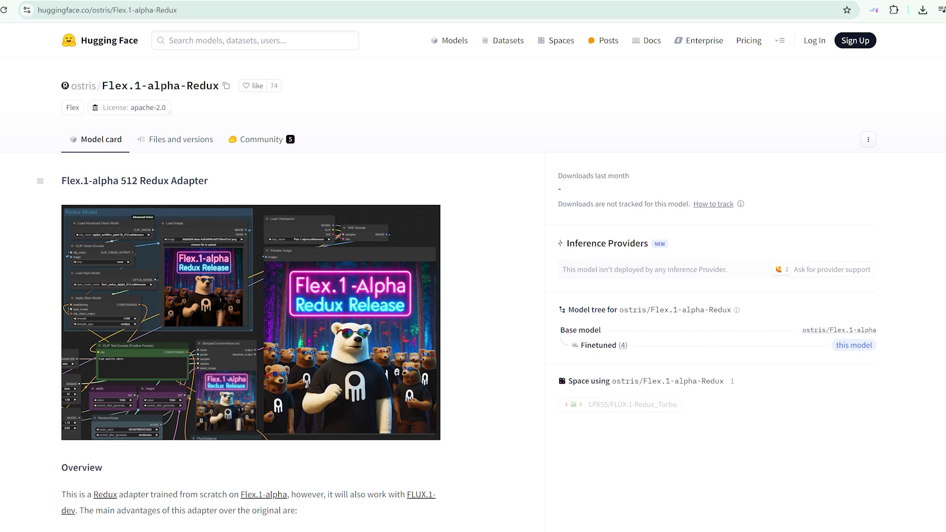
Read through the Flex.1-alpha-Redux Overview, highlighting the sentence on FLUX.1-dev compatibility.
scroll(473, 281, down, 1)
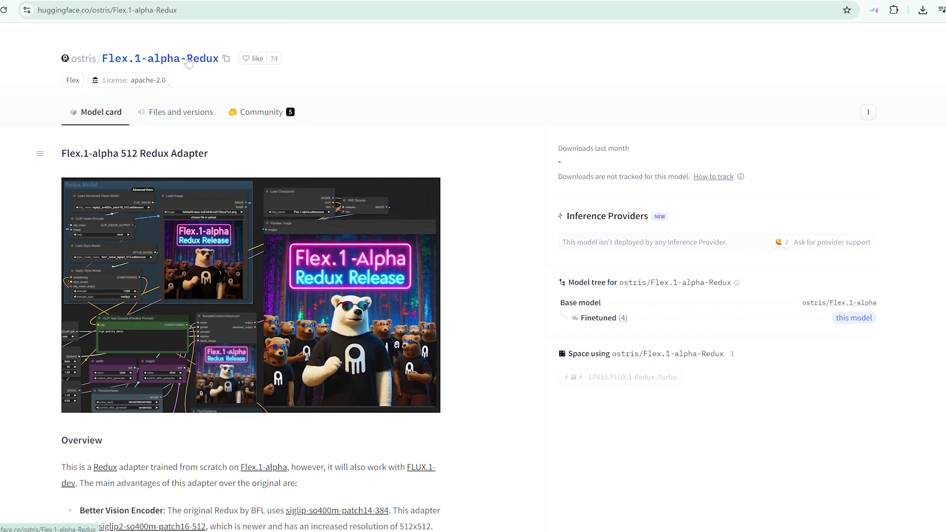
scroll(405, 226, down, 2)
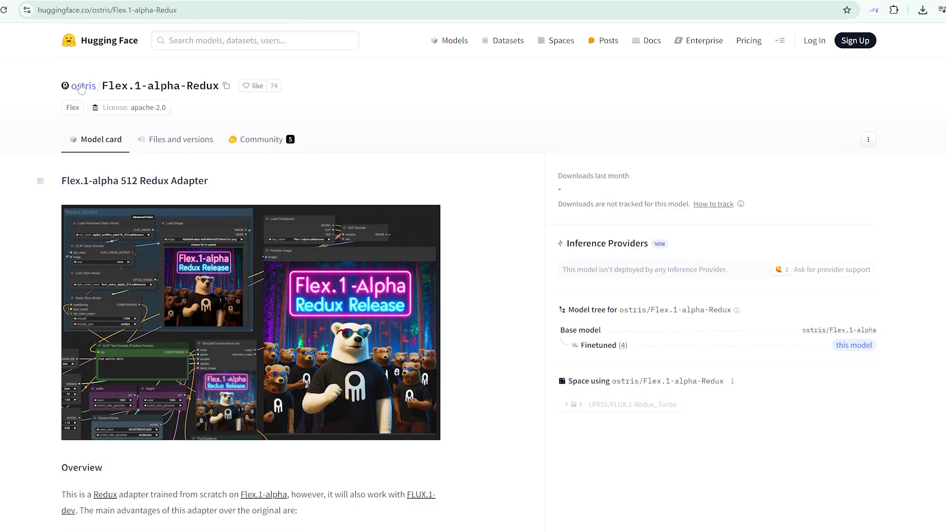
scroll(82, 89, down, 2)
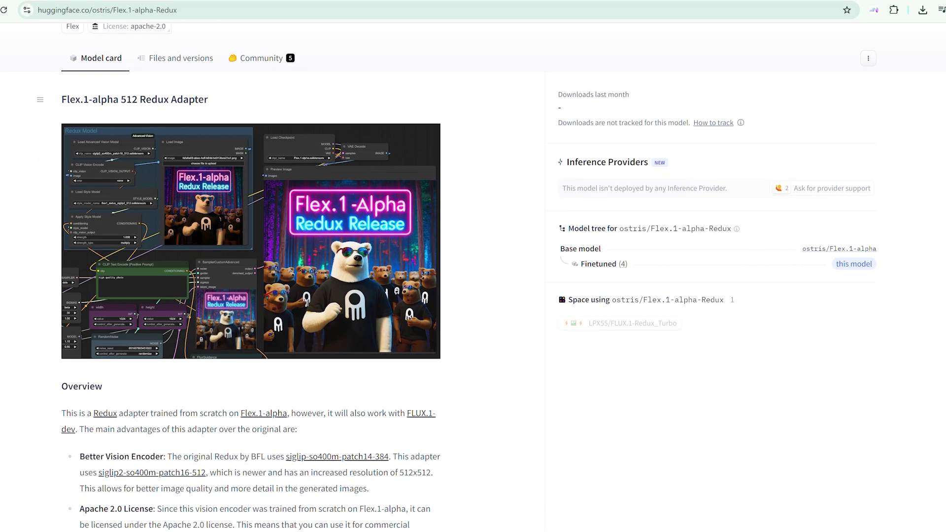
scroll(457, 277, down, 1)
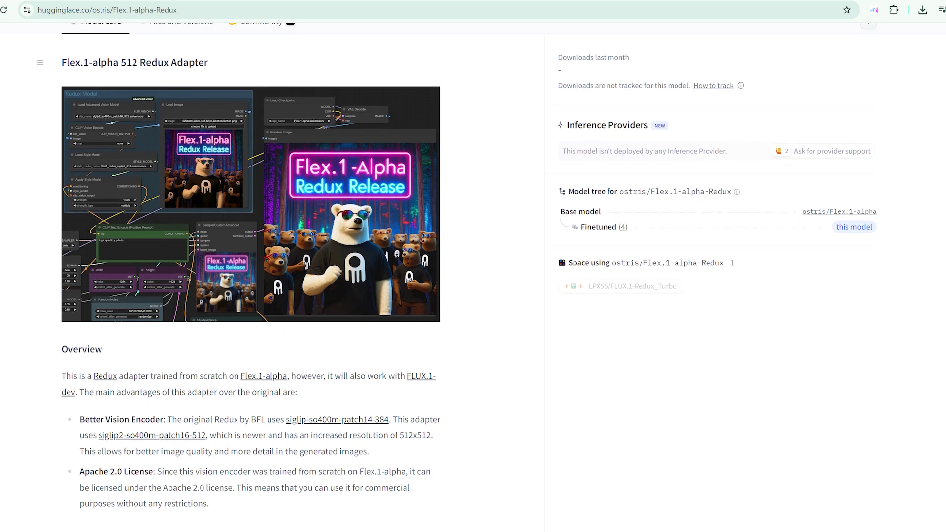
scroll(457, 277, down, 1)
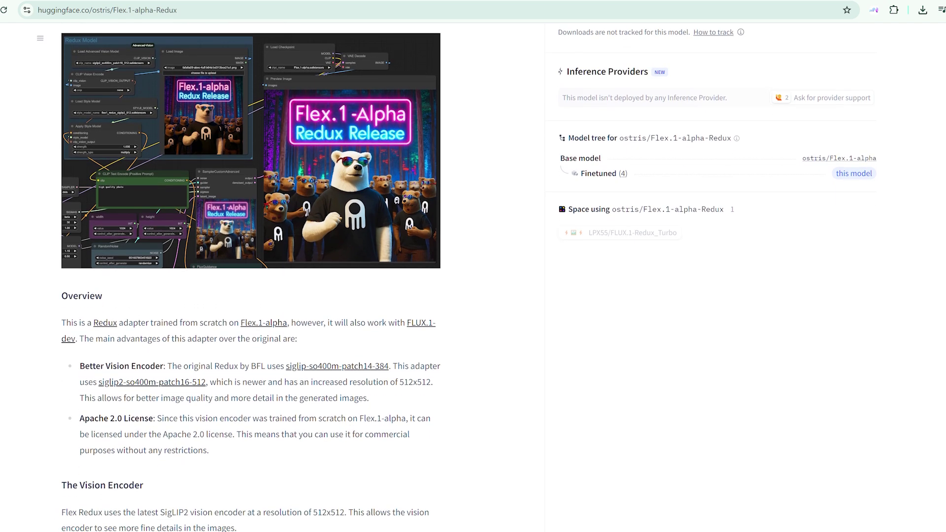
scroll(457, 277, down, 1)
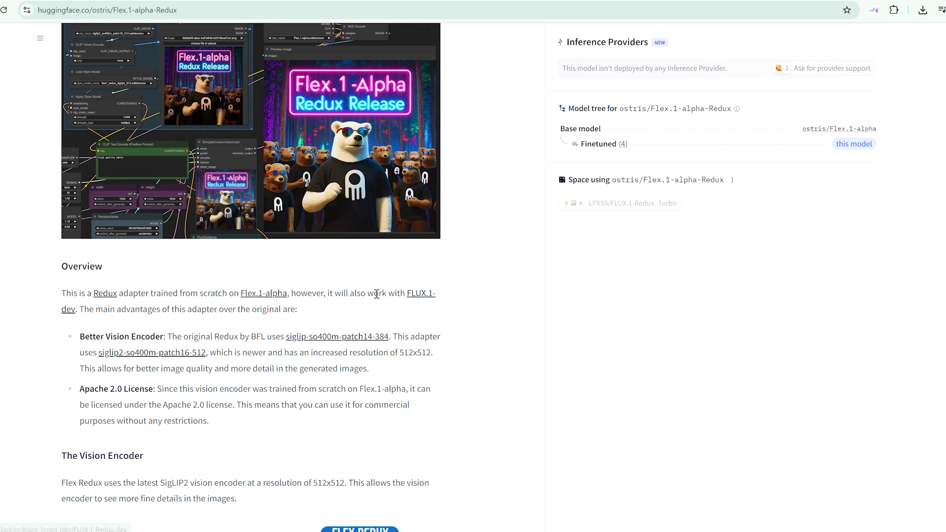
drag(389, 294, 413, 314)
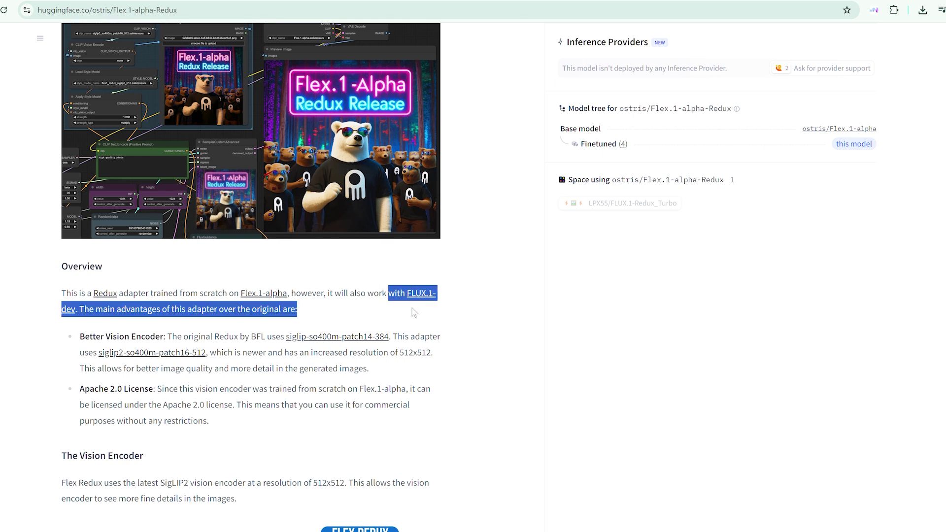
click(11, 339)
Follow the Flex.1-alpha link to the ostris/Flex.1-alpha base model page.
scroll(40, 320, down, 1)
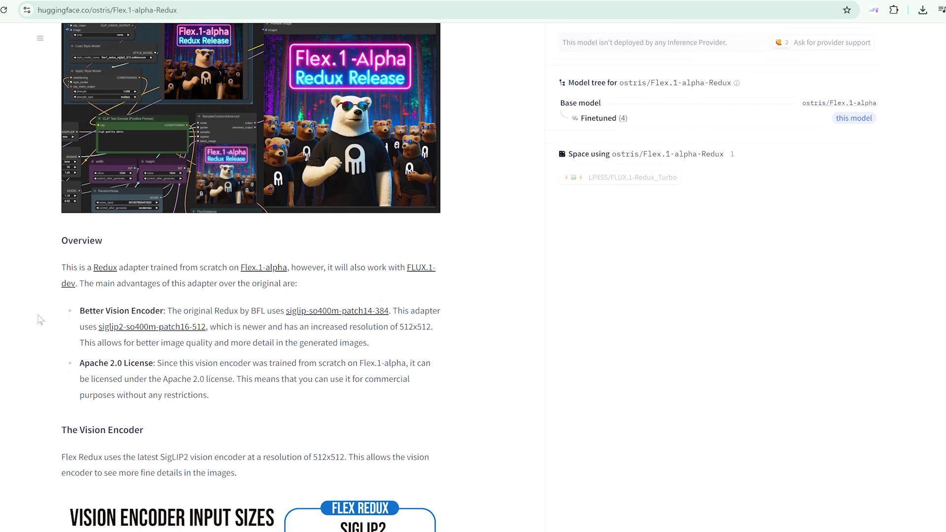
scroll(40, 320, down, 1)
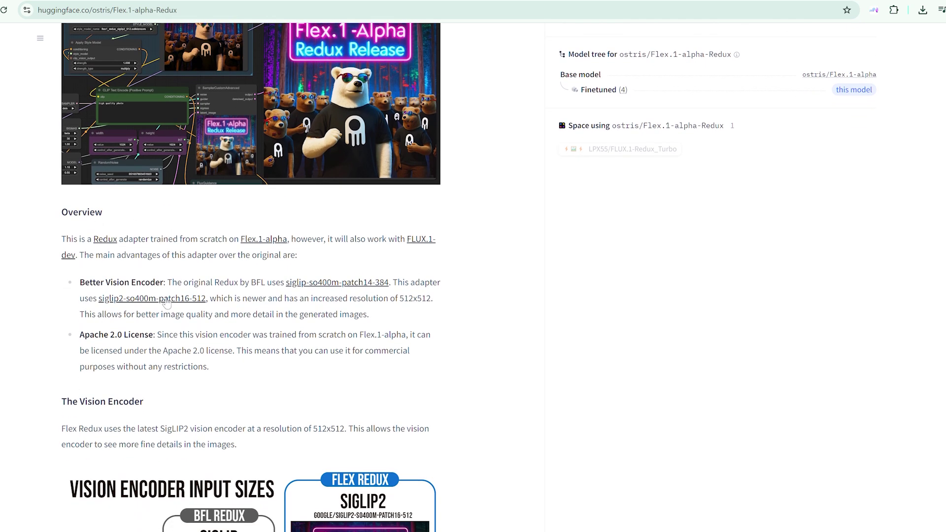
click(263, 239)
Read the Flex.1-alpha Description, briefly highlighting its Apache 2.0 license.
scroll(197, 246, down, 1)
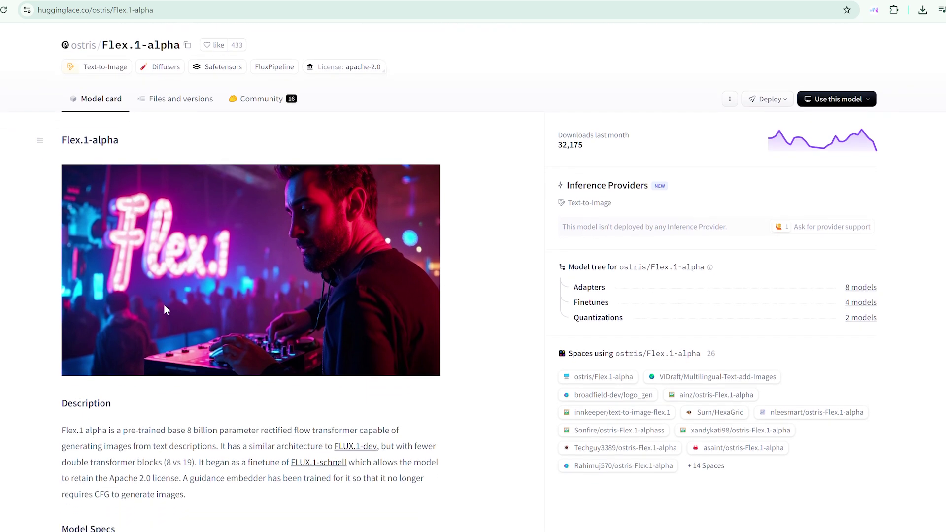
scroll(169, 315, down, 1)
scroll(168, 318, down, 1)
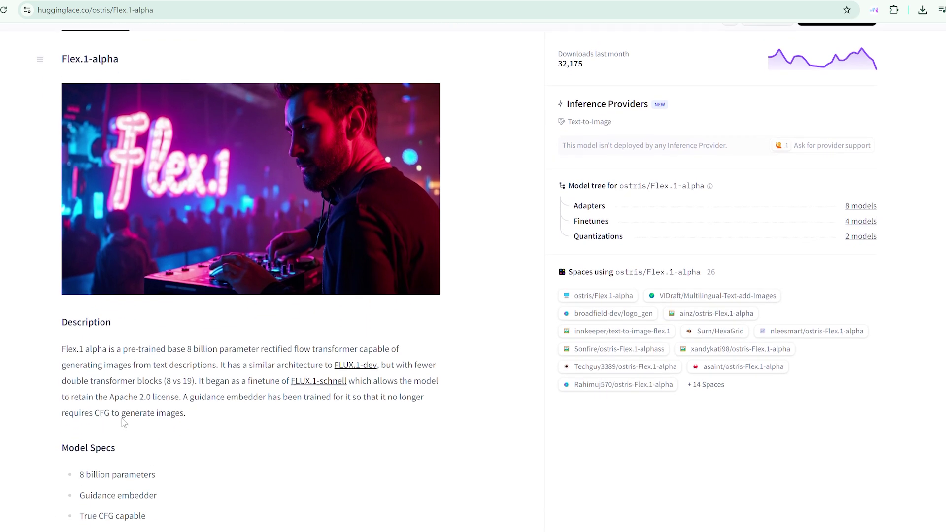
drag(108, 397, 182, 398)
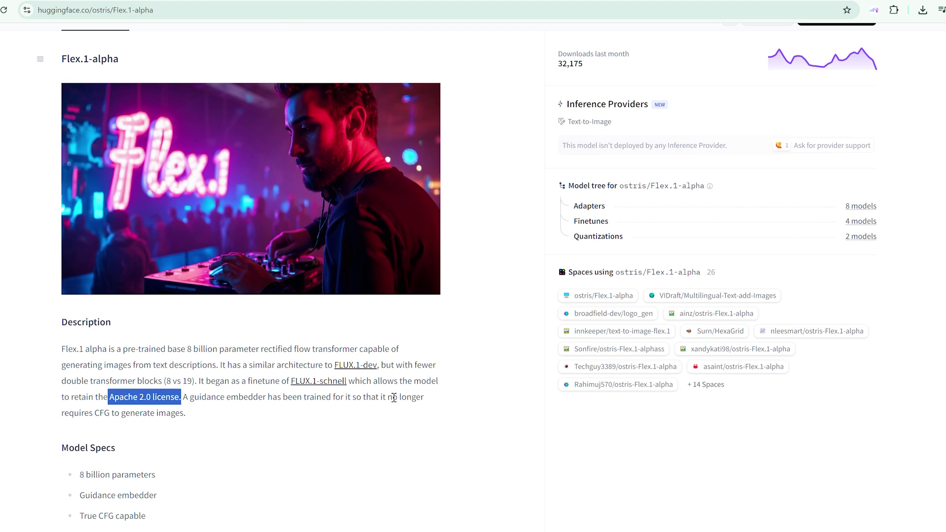
click(148, 394)
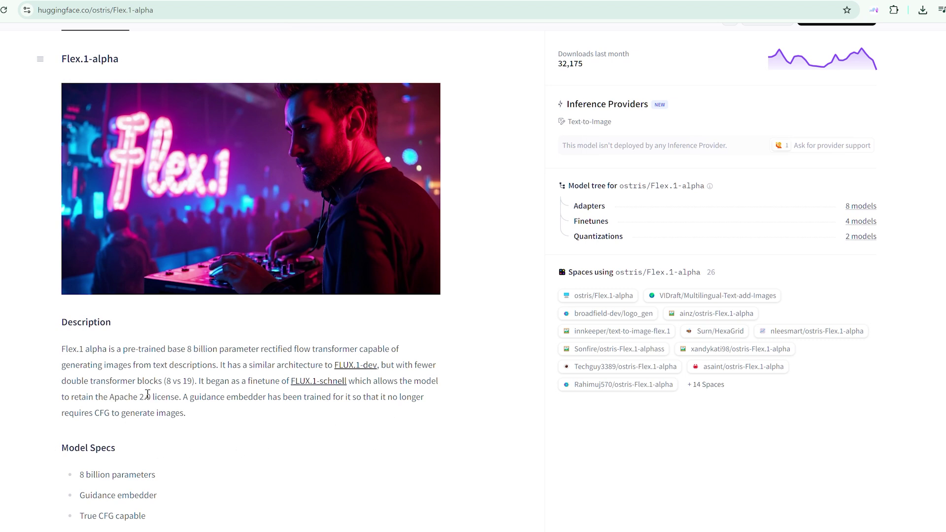
Look over the Model Specs, then go back to the Flex.1-alpha-Redux tab.
scroll(164, 381, down, 1)
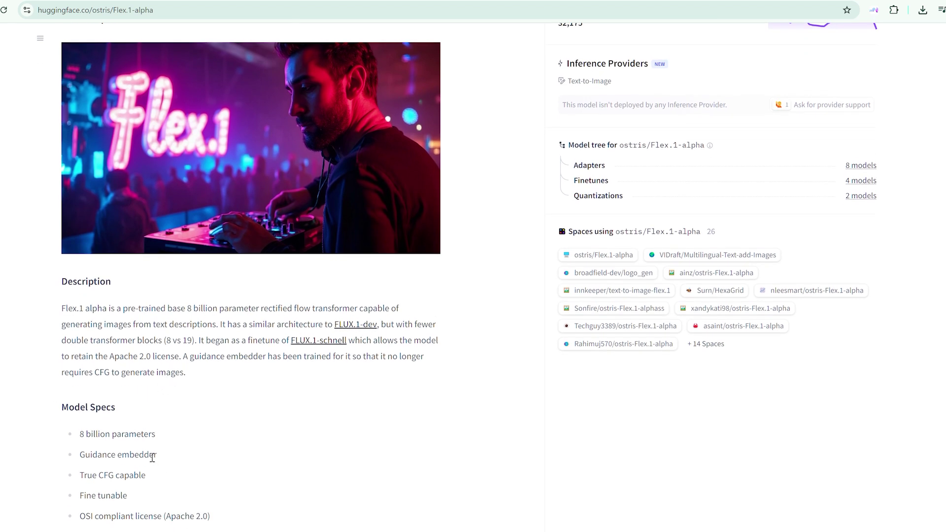
scroll(164, 470, down, 1)
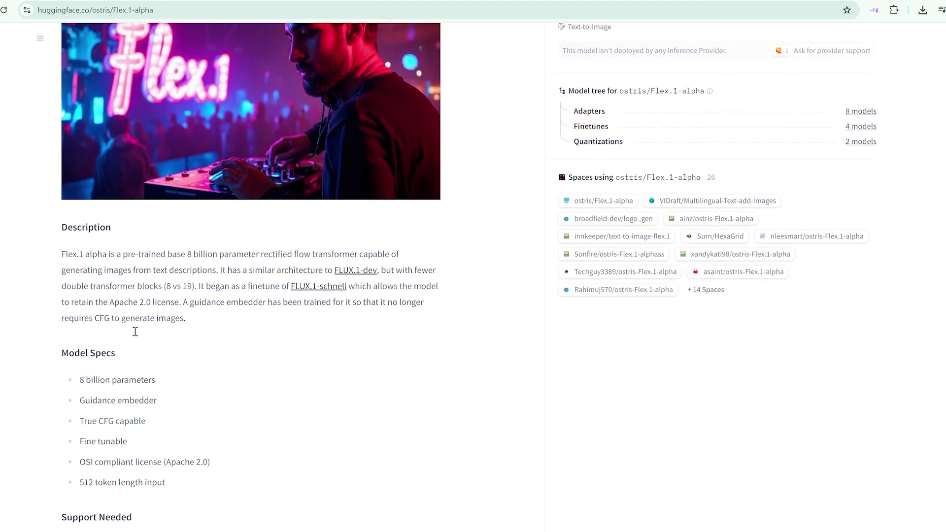
scroll(135, 332, up, 2)
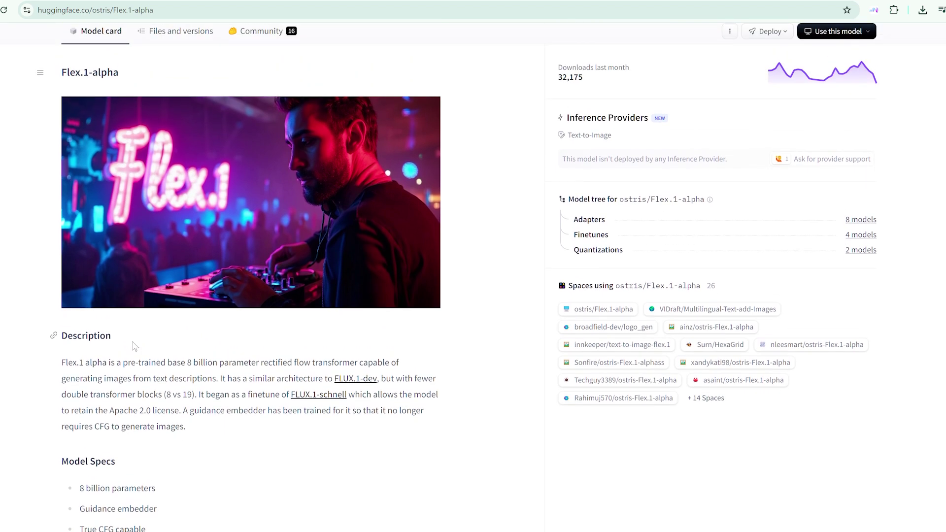
scroll(134, 344, down, 4)
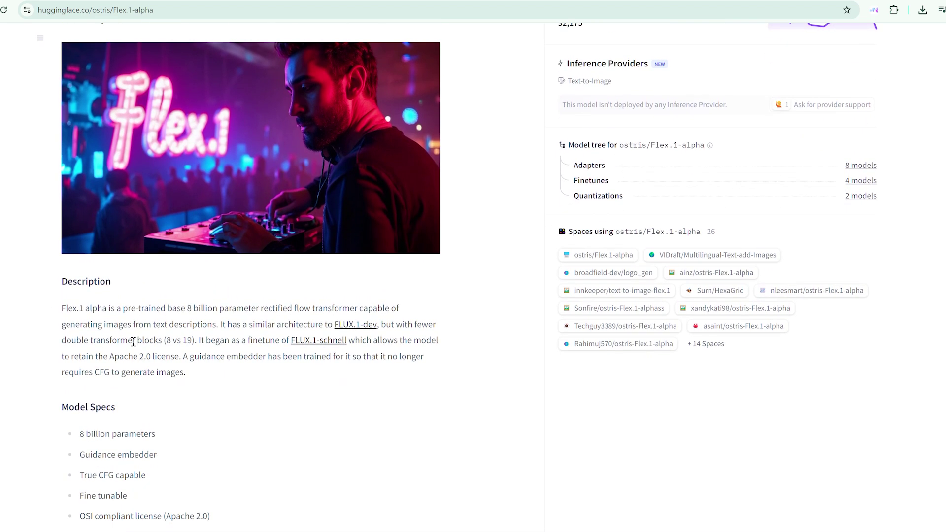
scroll(130, 271, down, 2)
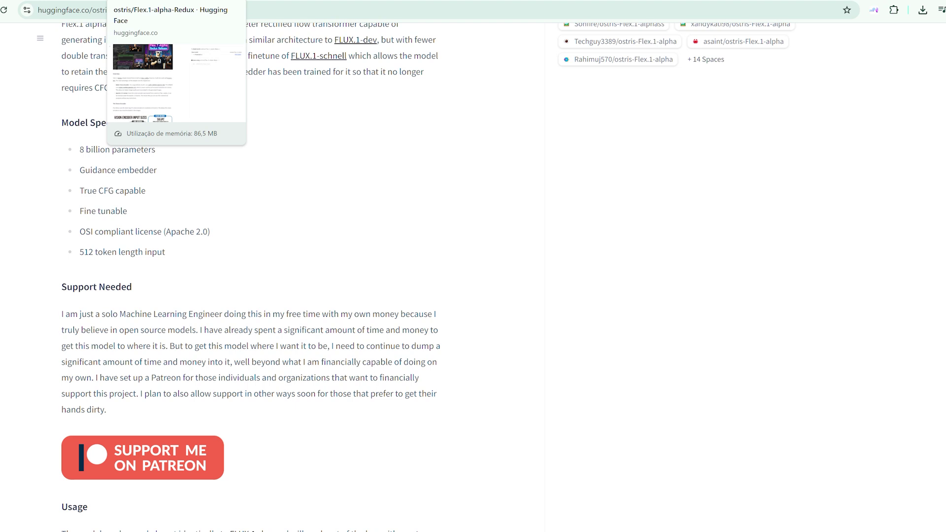
click(148, 1)
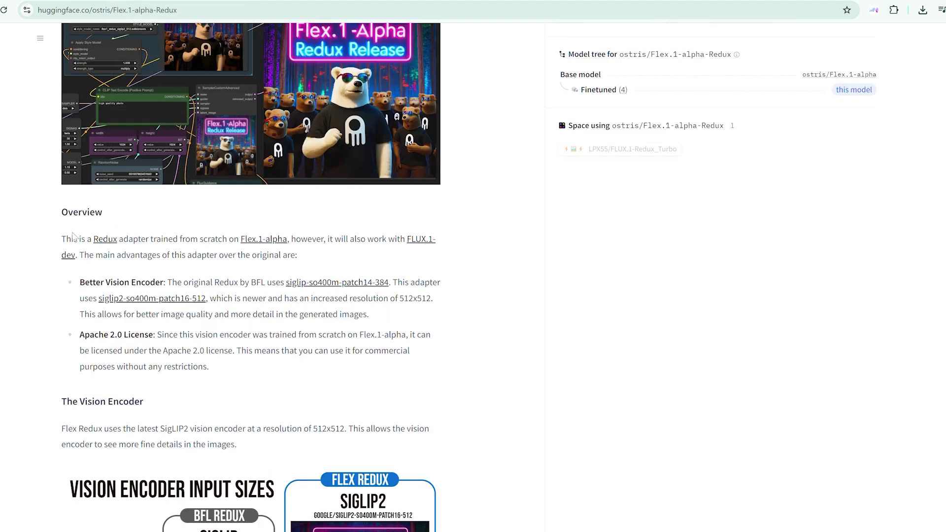
Read the Redux card's Vision Encoder notes and ComfyUI setup section, highlighting the ComfyUI heading.
scroll(73, 236, down, 4)
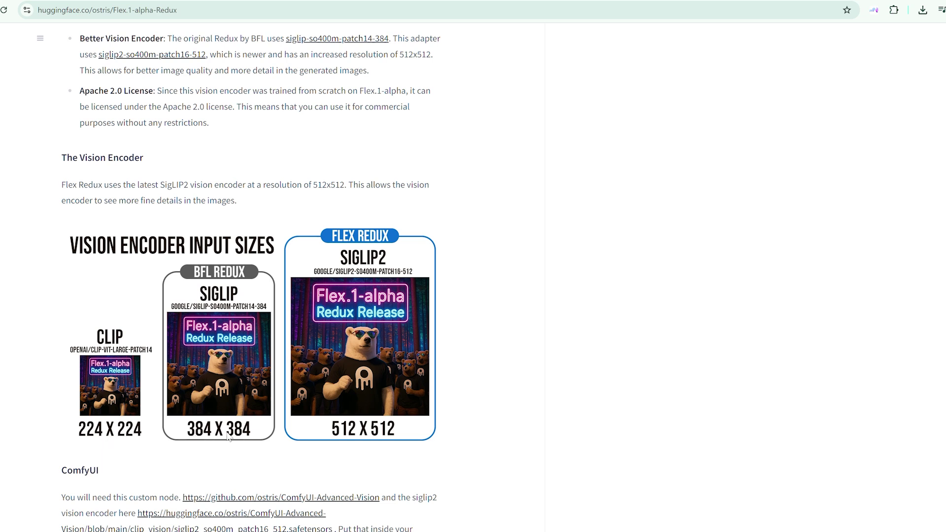
scroll(347, 191, down, 1)
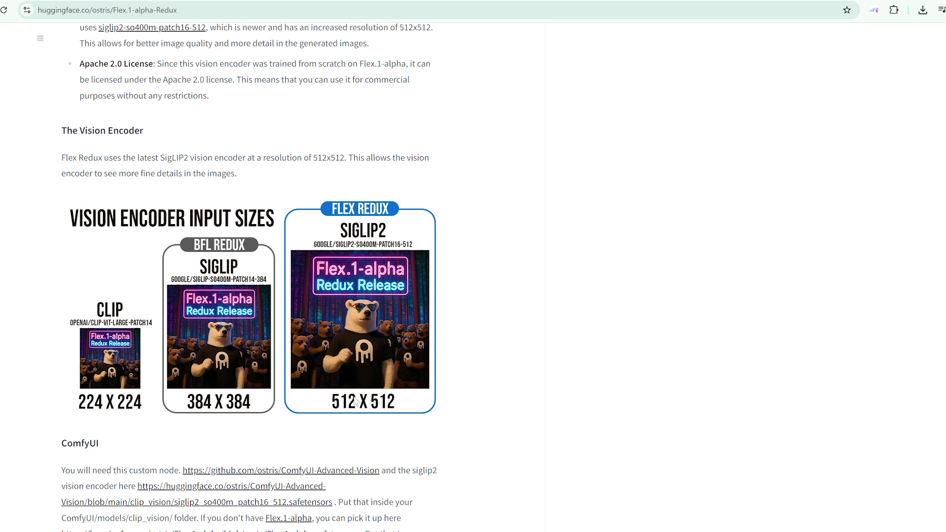
scroll(352, 413, down, 1)
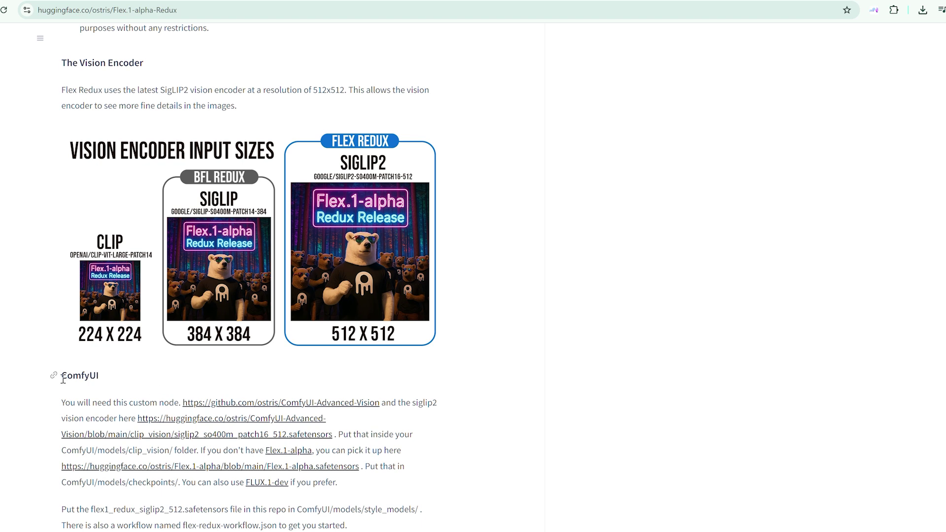
drag(63, 380, 99, 377)
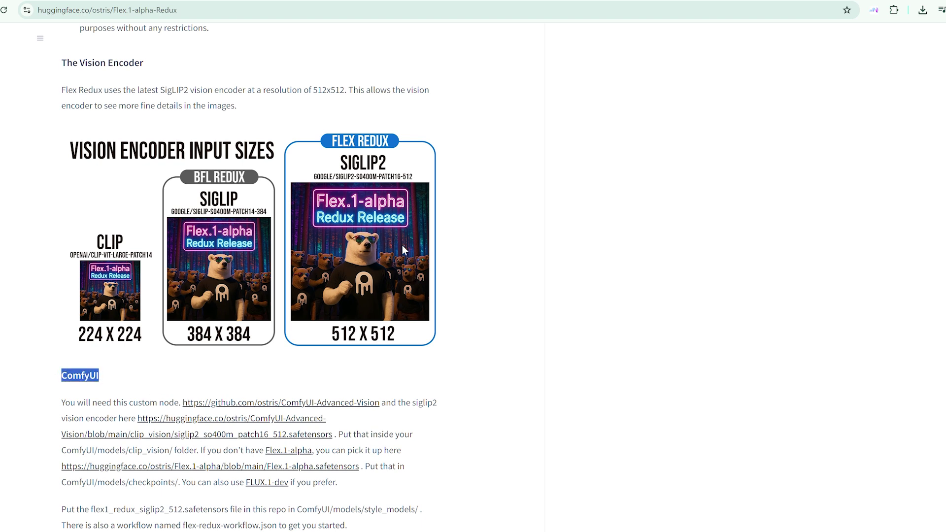
scroll(402, 244, down, 1)
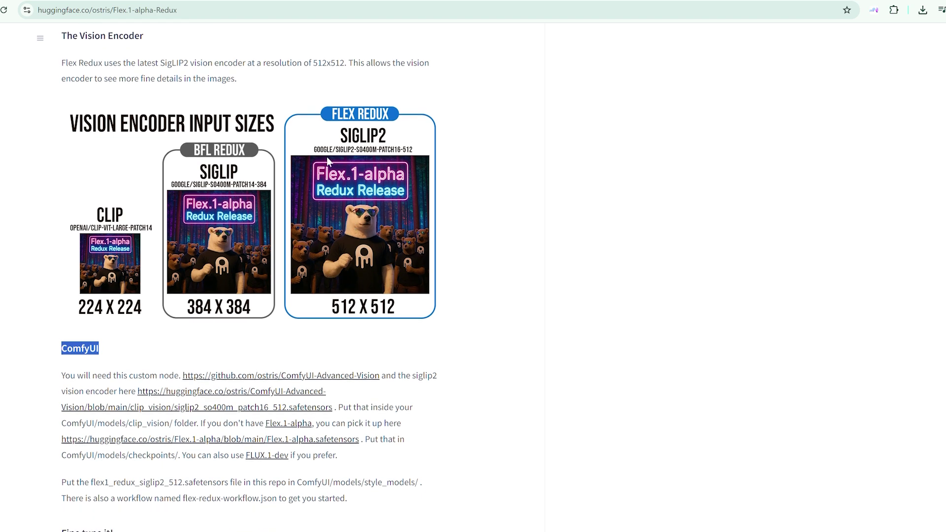
scroll(481, 205, up, 1)
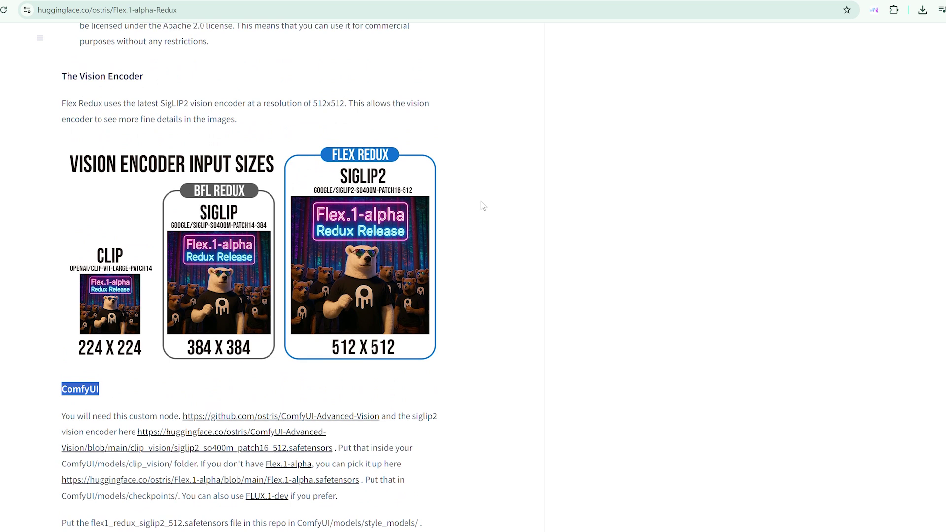
scroll(482, 205, down, 1)
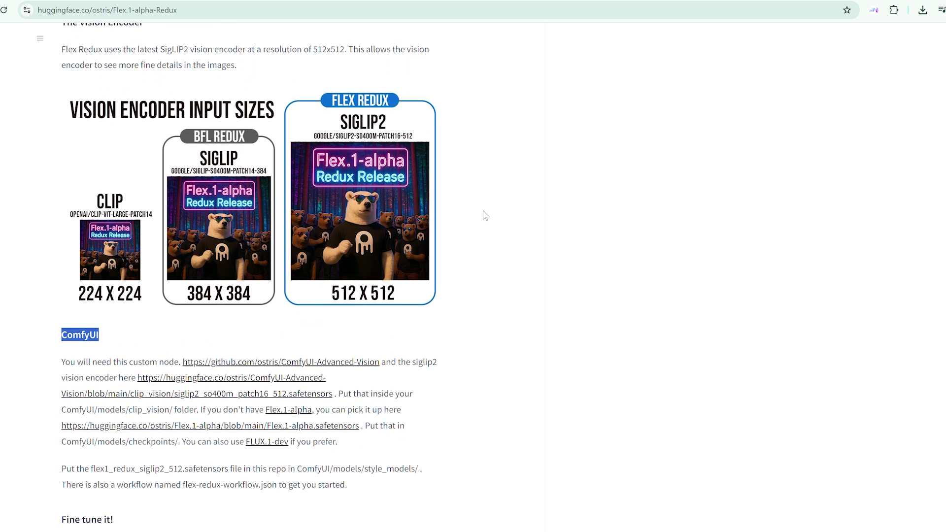
scroll(485, 215, down, 1)
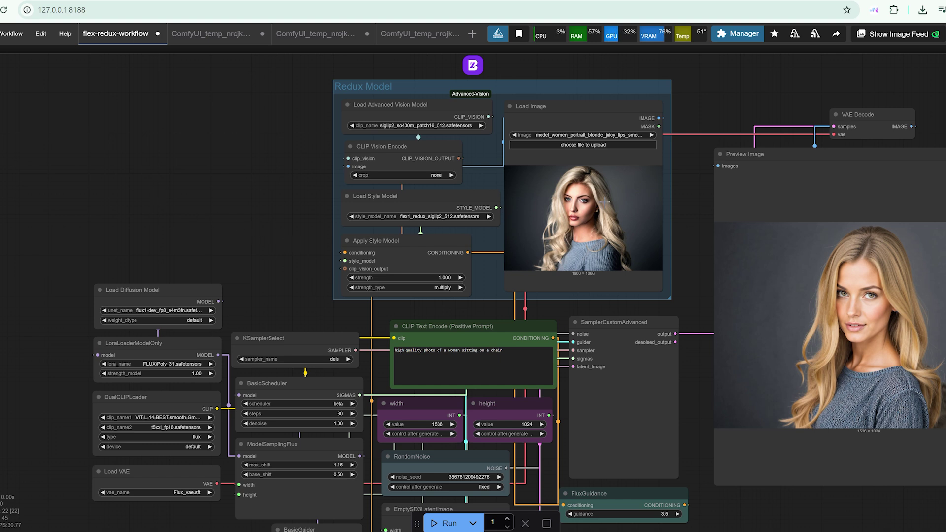
Inspect the Redux Model group, including the Load Advanced Vision Model node and nearby sampler nodes.
click(416, 105)
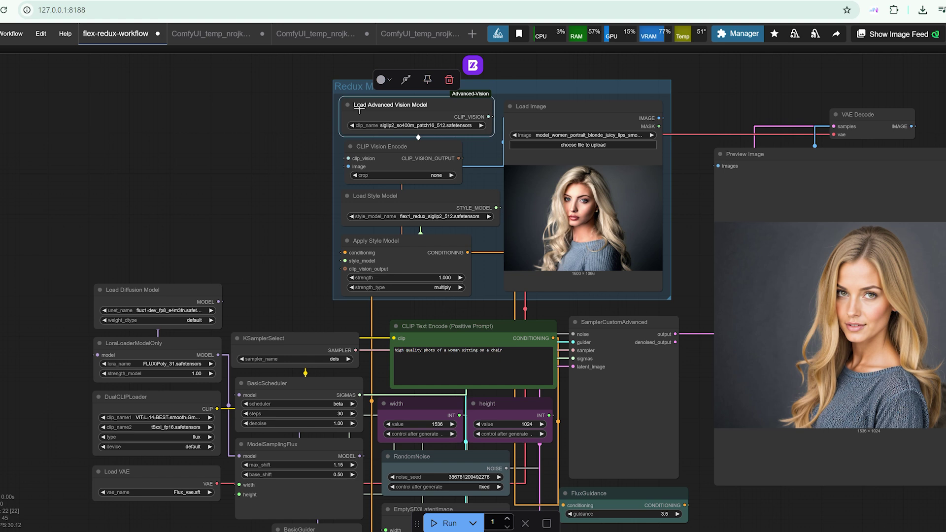
drag(286, 191, 254, 231)
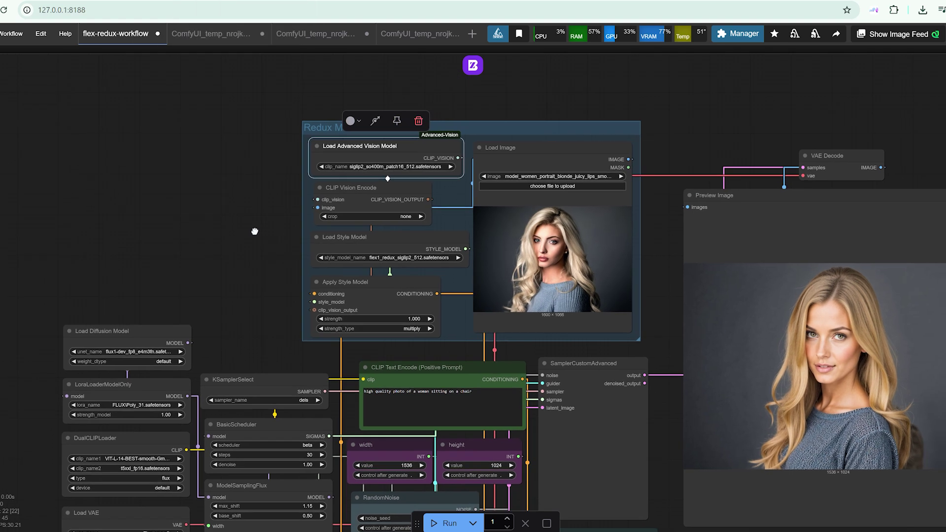
scroll(255, 232, up, 1)
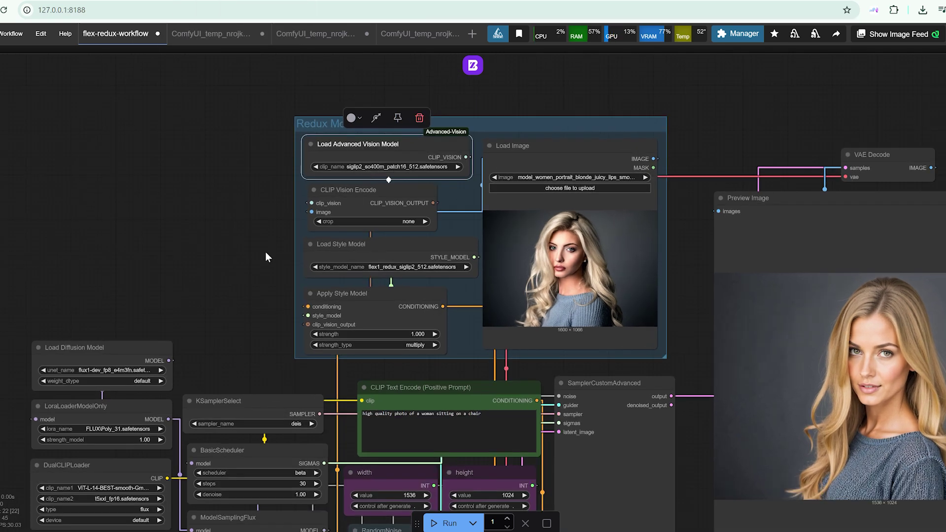
scroll(411, 276, up, 5)
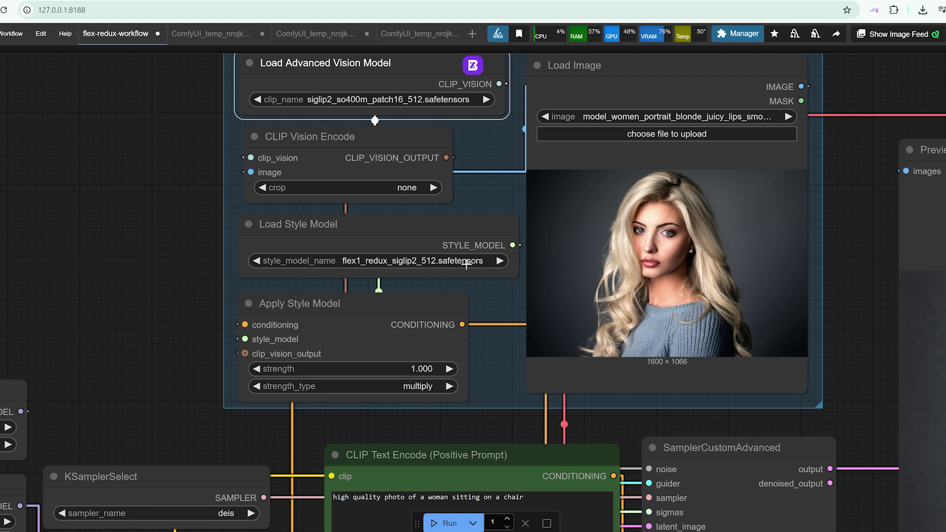
drag(171, 134, 180, 200)
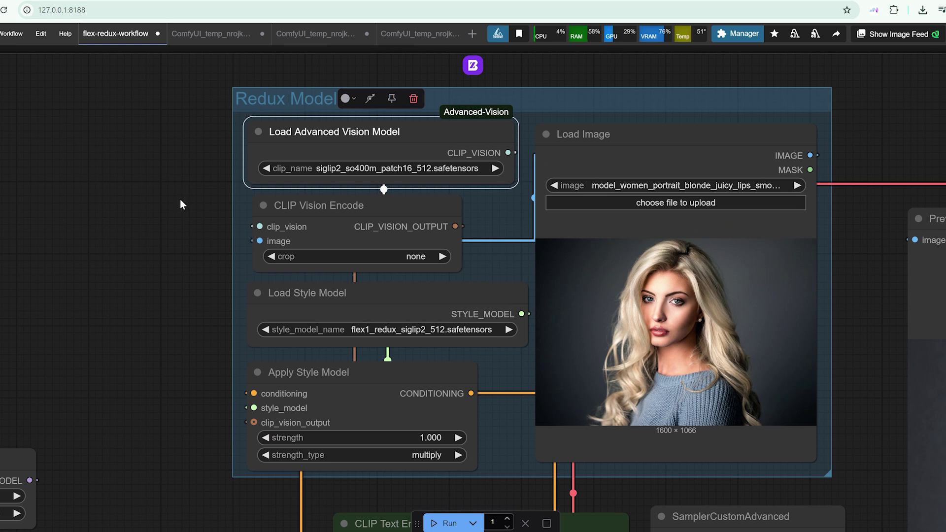
scroll(191, 219, down, 2)
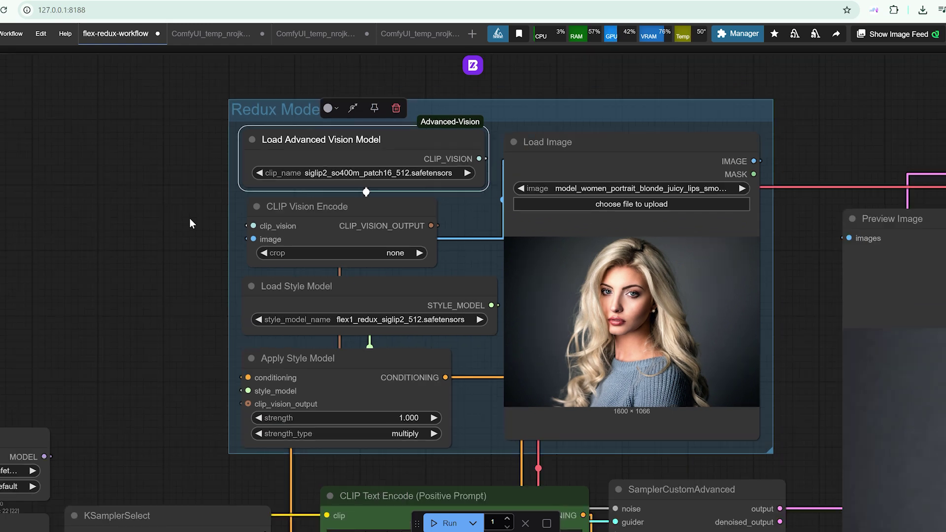
drag(167, 319, 342, 268)
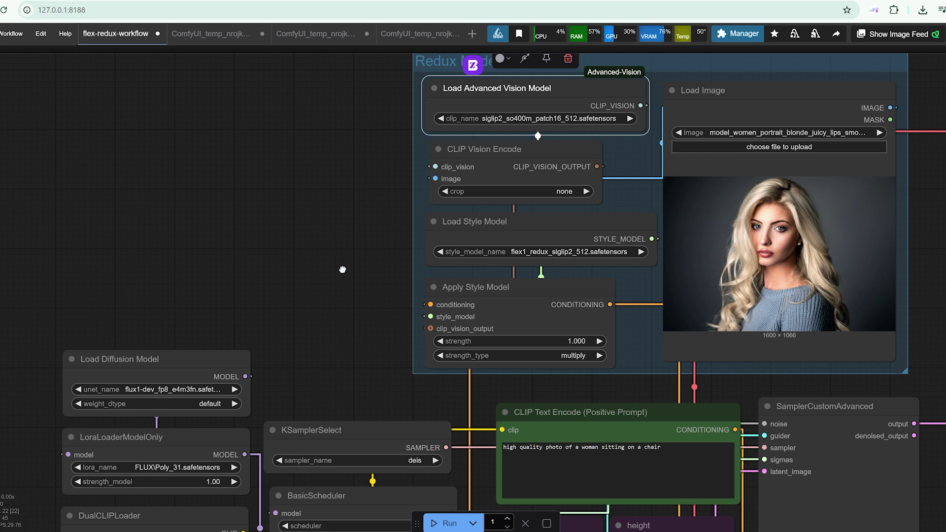
drag(343, 270, 271, 284)
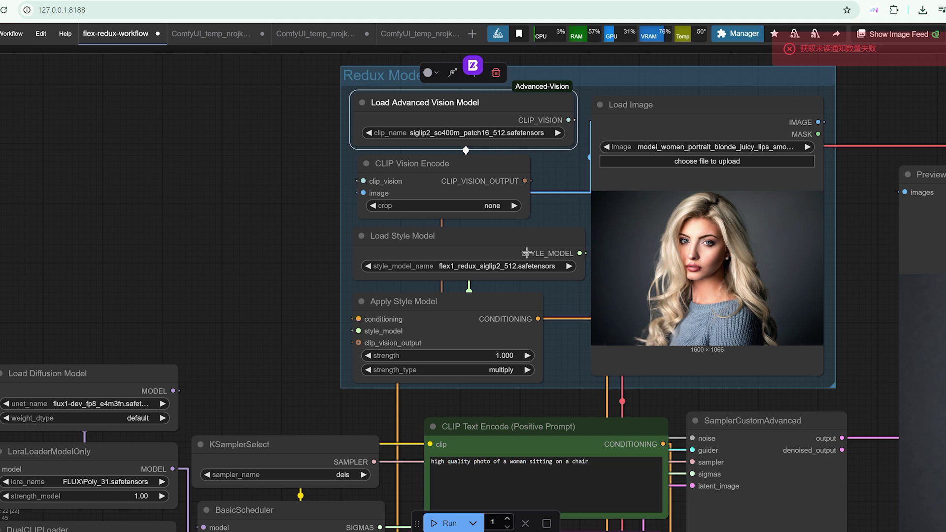
Check the Load Style Model and Preview Image nodes, then switch to the second ComfyUI_temp workflow.
click(504, 233)
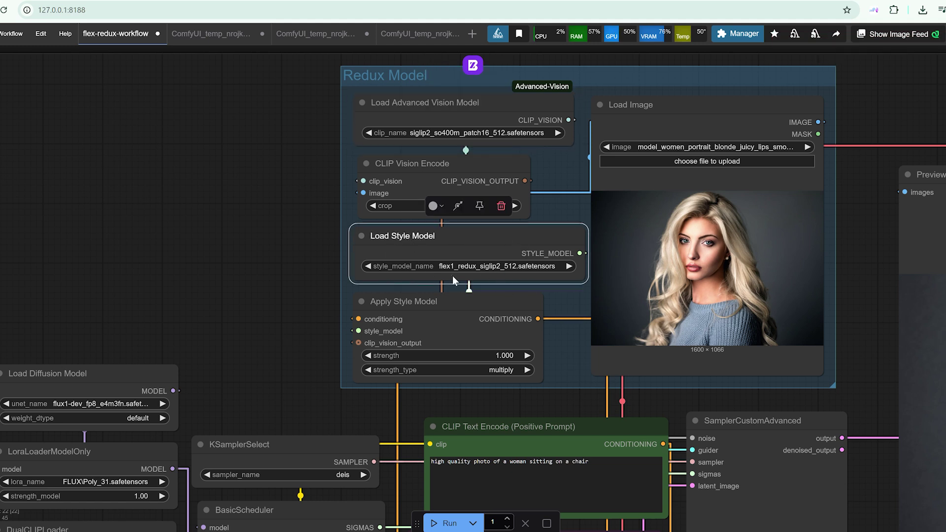
drag(254, 260, 184, 254)
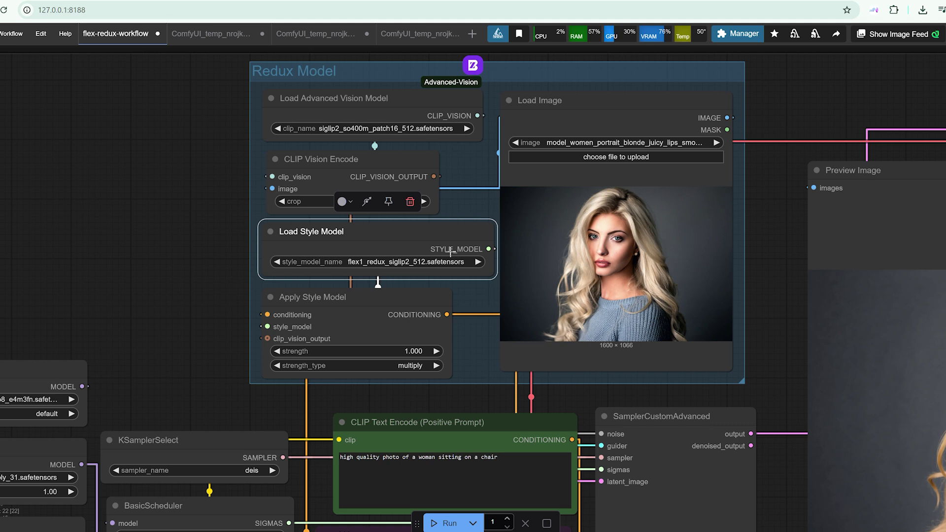
scroll(450, 252, up, 3)
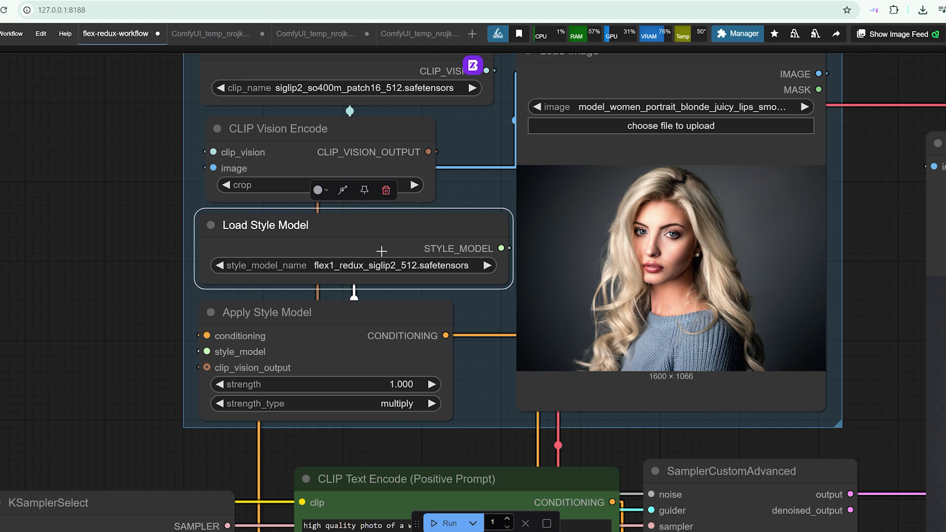
scroll(382, 252, down, 8)
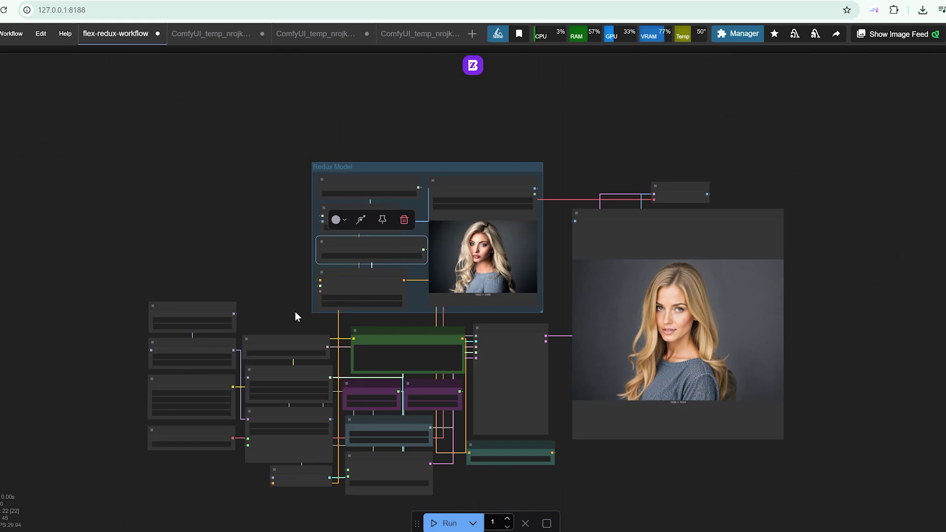
scroll(259, 315, up, 5)
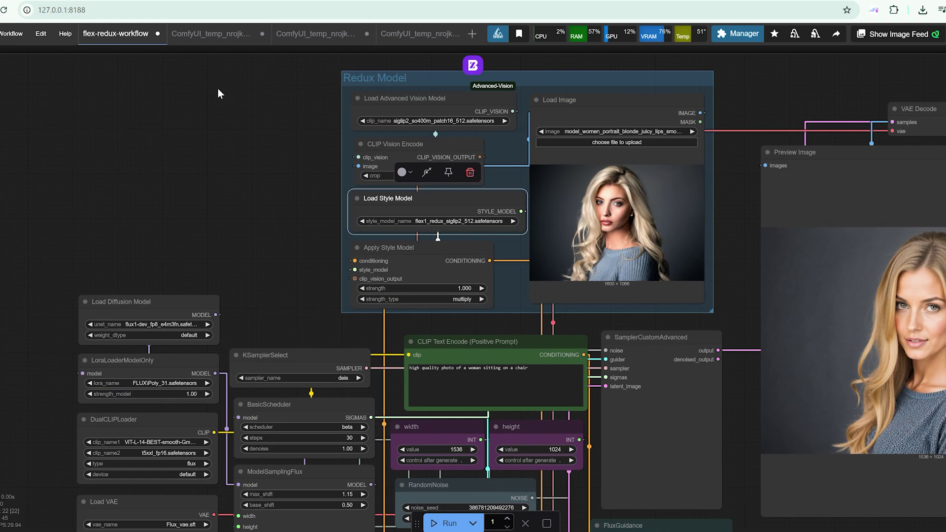
click(203, 35)
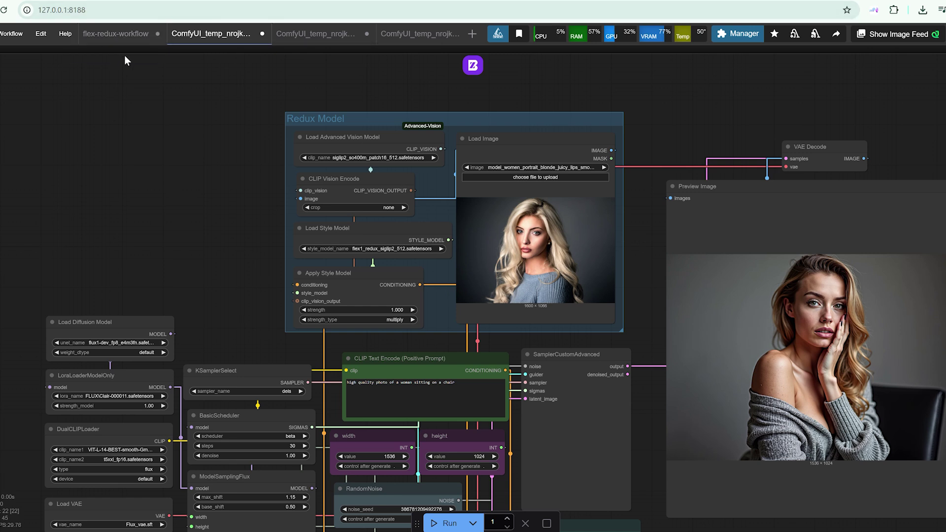
drag(184, 154, 179, 112)
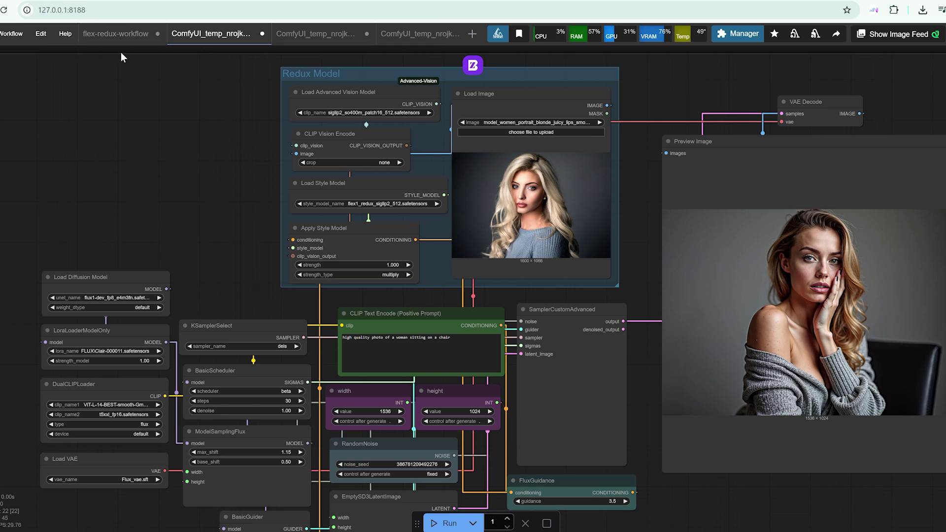
scroll(281, 276, up, 1)
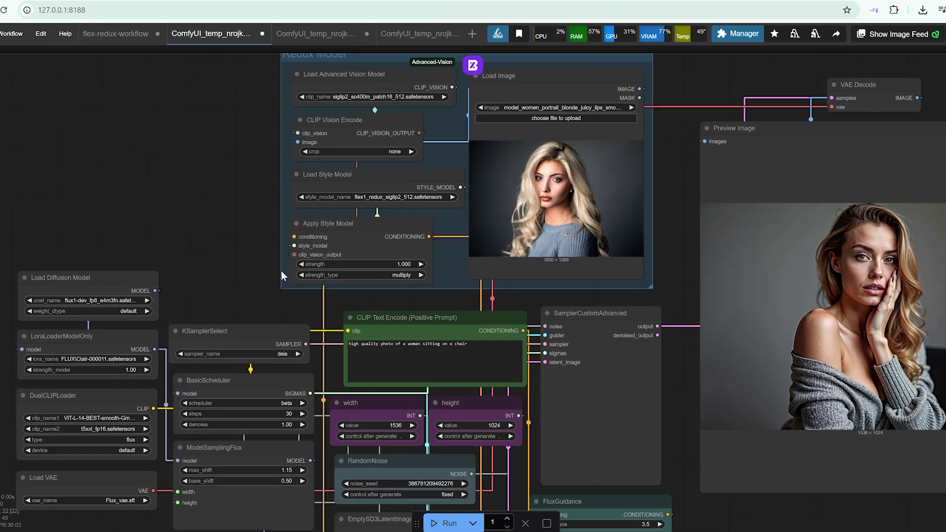
Return to flex-redux-workflow and check its 'high quality photo' positive prompt.
click(106, 36)
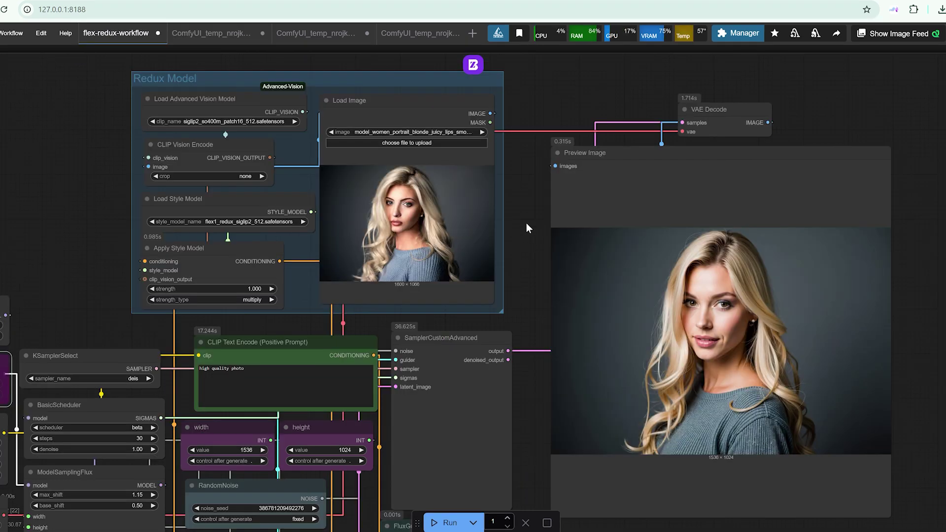
scroll(202, 312, up, 5)
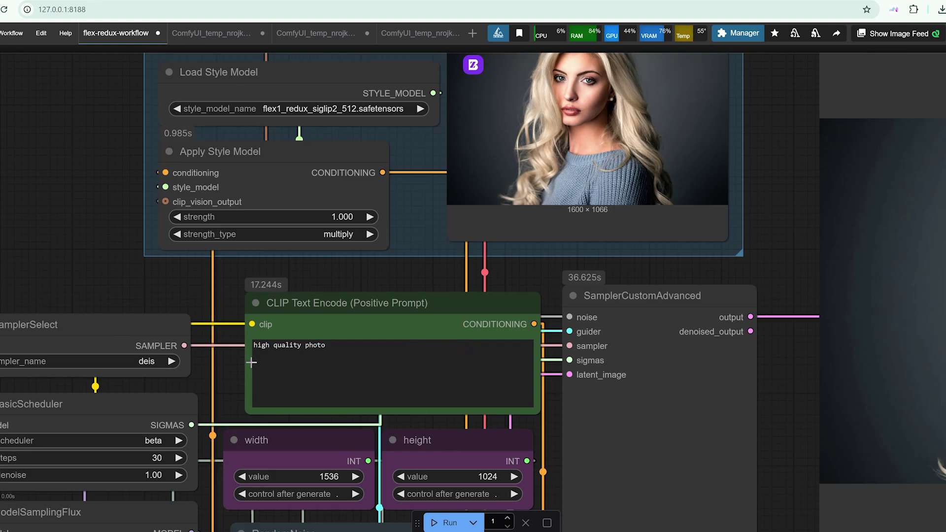
click(346, 345)
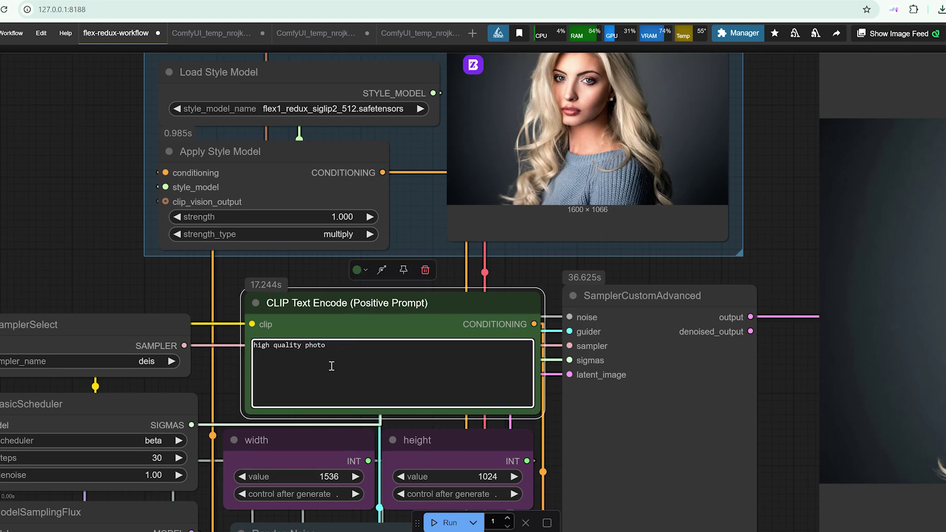
click(103, 268)
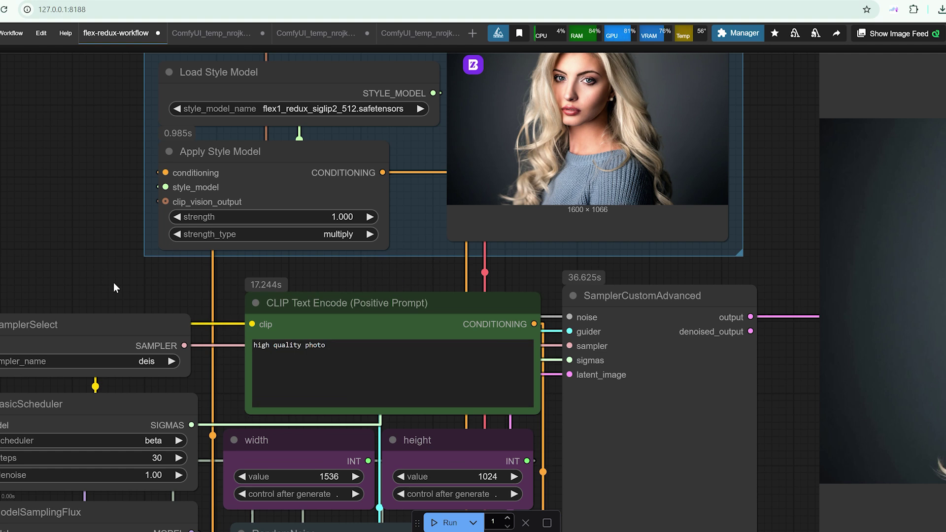
Zoom in on the 1536×1024 blonde portrait in the Preview Image node.
scroll(116, 288, down, 4)
drag(764, 519, 557, 498)
scroll(639, 247, up, 5)
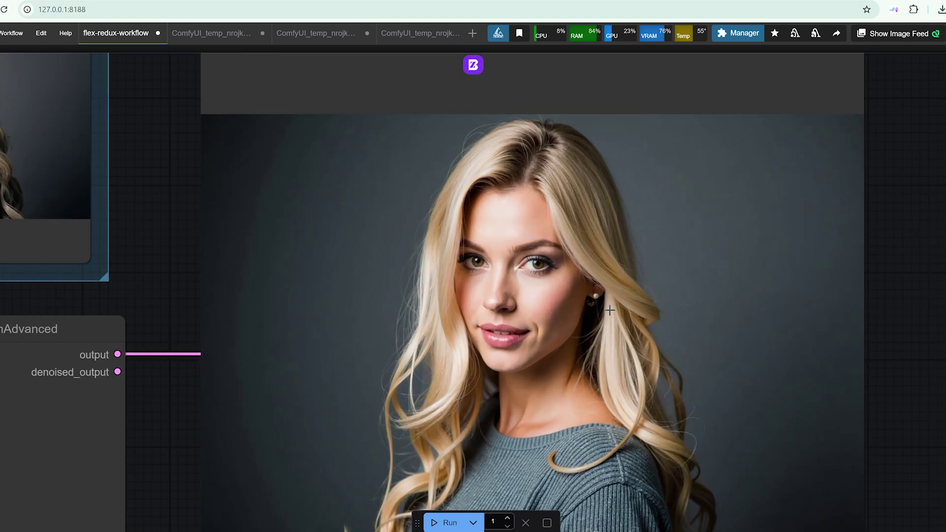
scroll(639, 247, down, 2)
drag(881, 363, 872, 329)
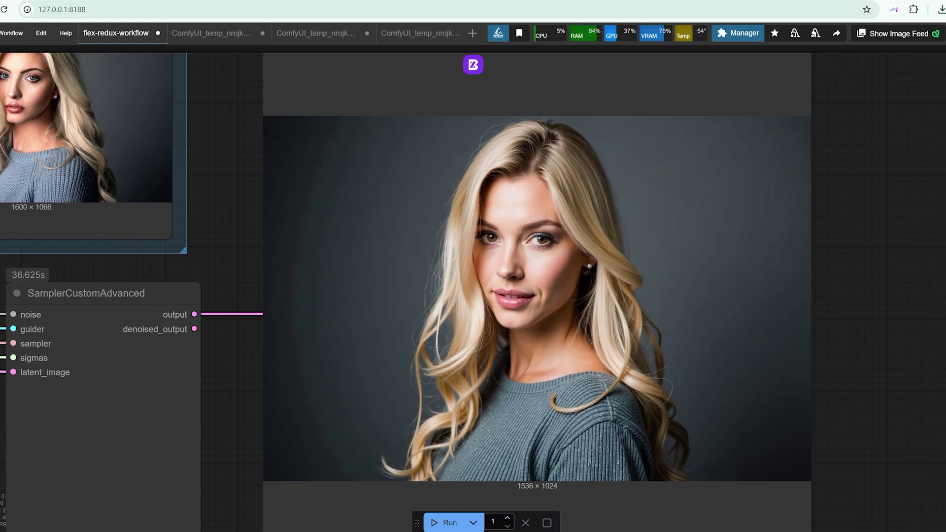
drag(206, 265, 408, 284)
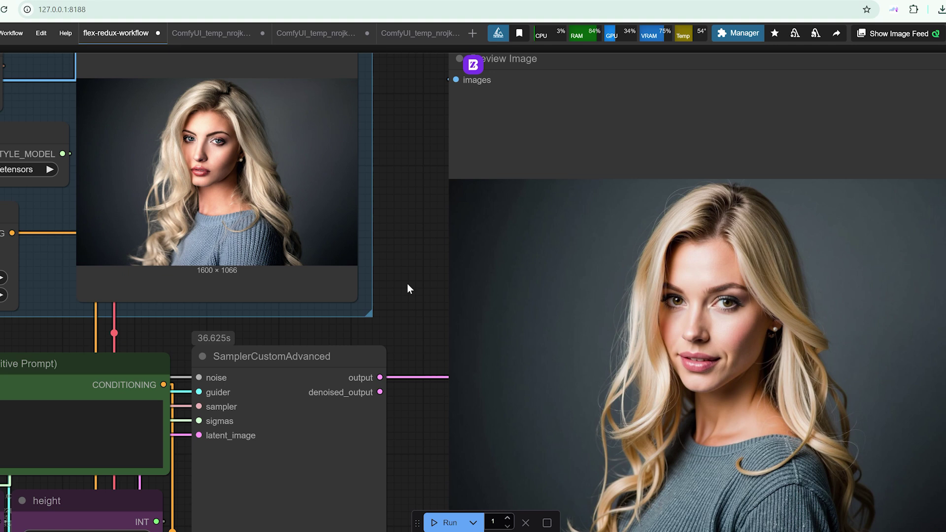
Move the VAE Decode node higher and place Preview Image directly beneath it.
scroll(407, 283, down, 2)
drag(405, 266, 416, 330)
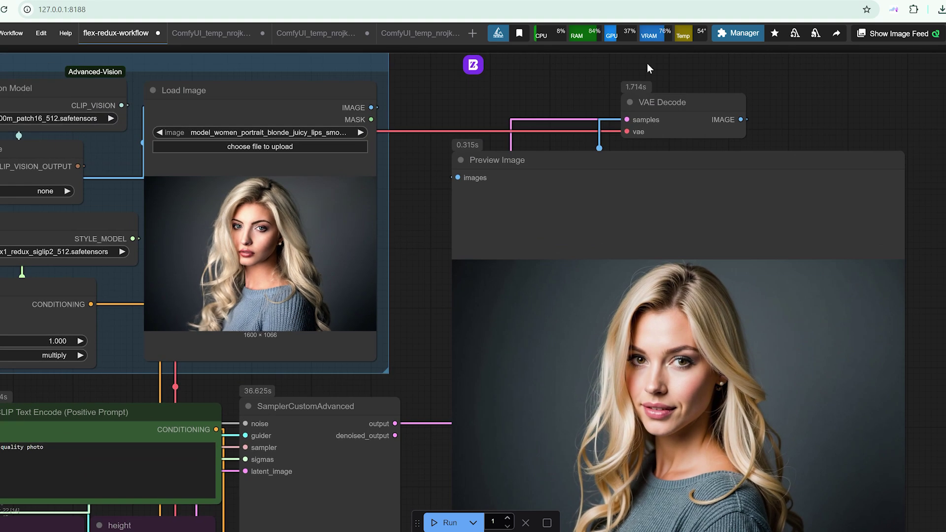
drag(825, 105, 839, 197)
drag(723, 183, 691, 104)
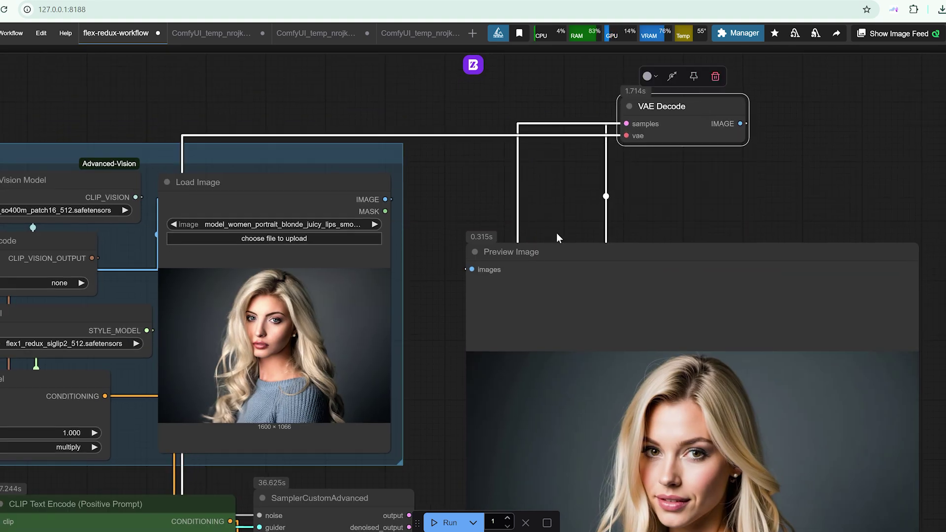
drag(569, 241, 551, 149)
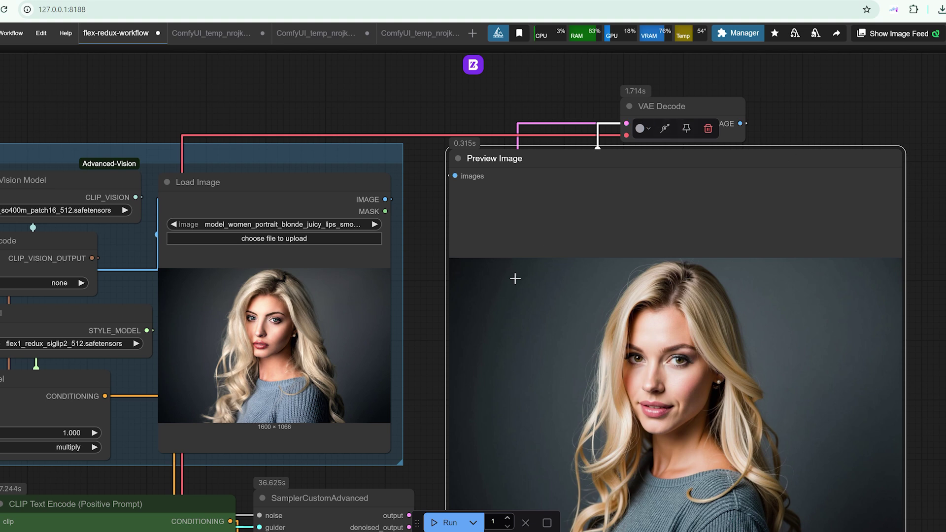
drag(417, 326, 477, 203)
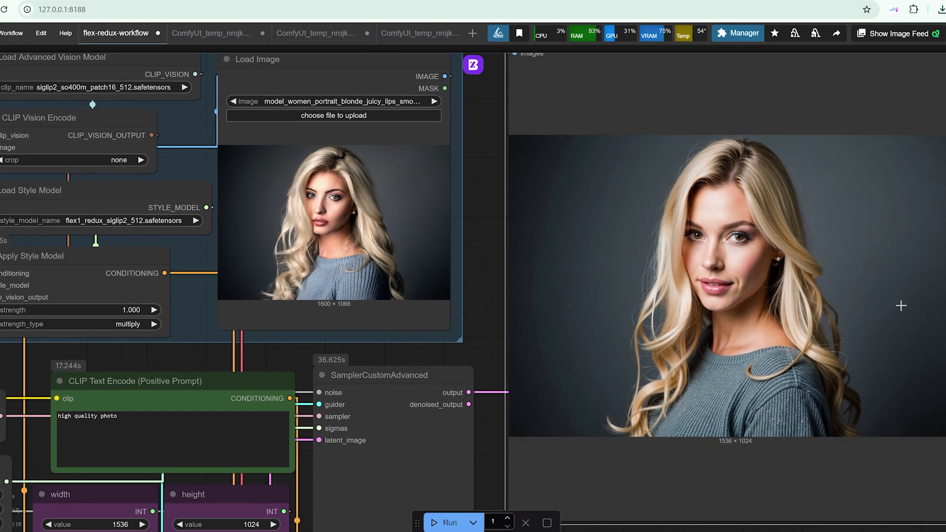
scroll(830, 336, down, 1)
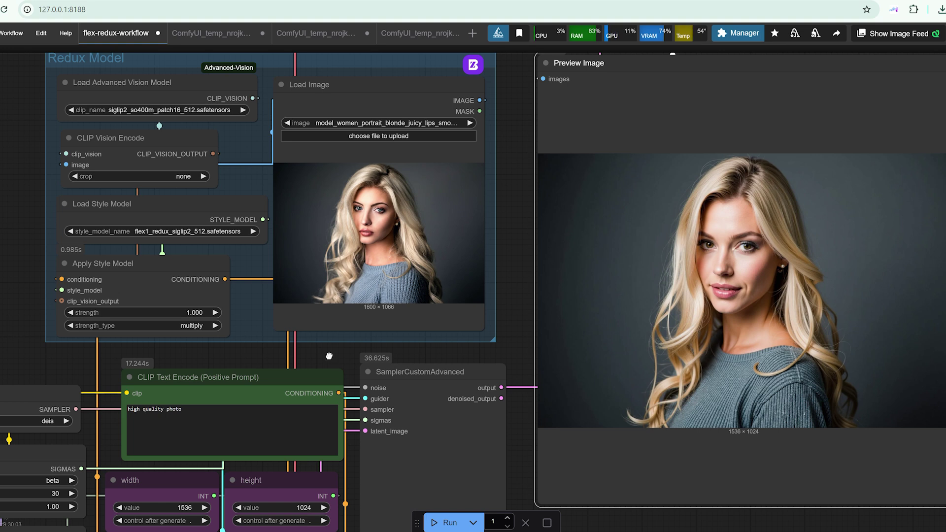
drag(330, 360, 345, 356)
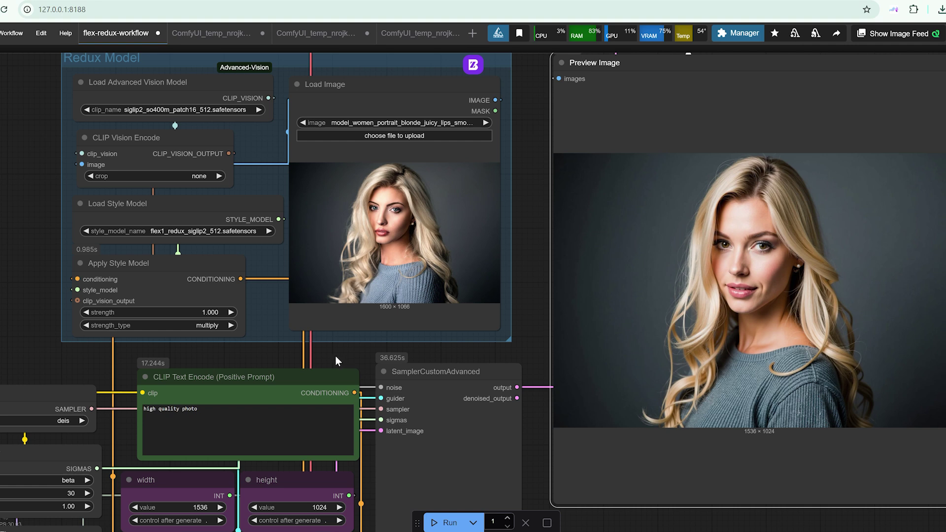
Set the Apply Style Model strength to 0.5 and confirm it reads 0.500.
drag(348, 351, 380, 351)
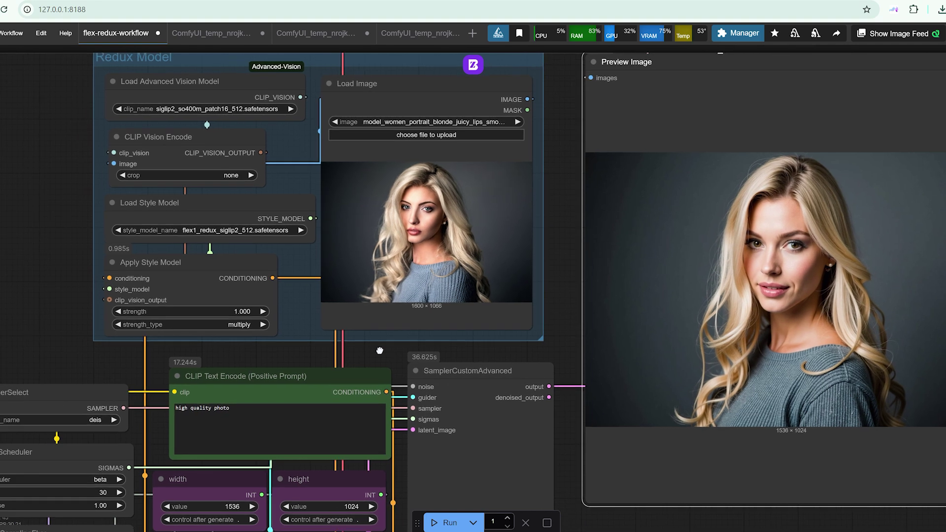
click(243, 313)
text(.5)
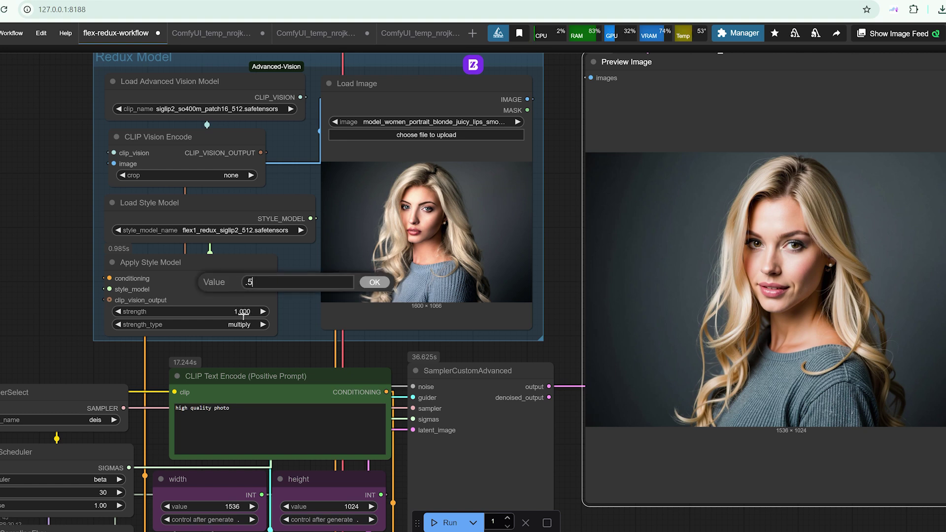
key(Return)
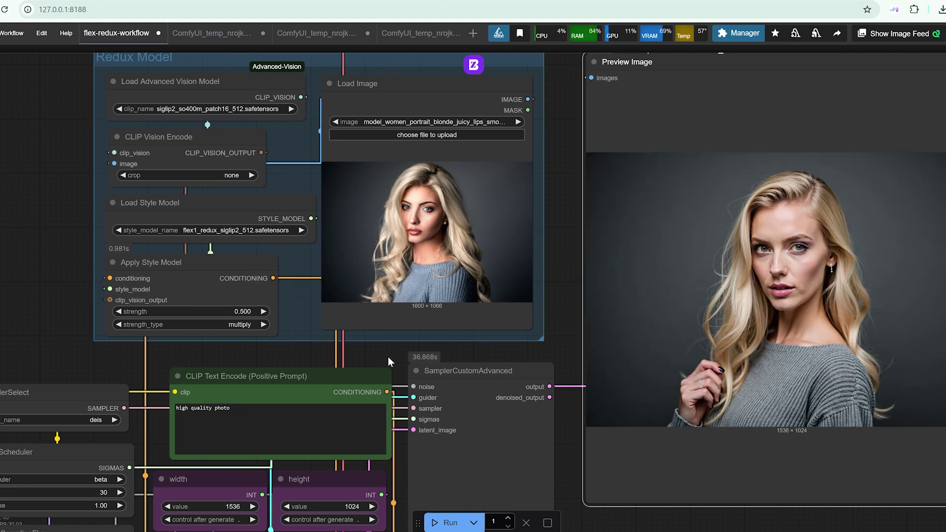
drag(388, 358, 393, 358)
click(251, 312)
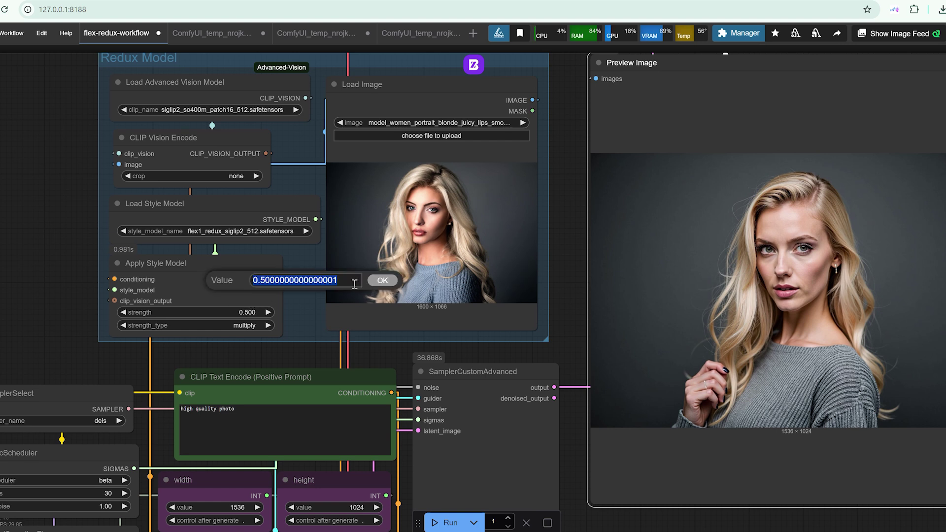
click(386, 281)
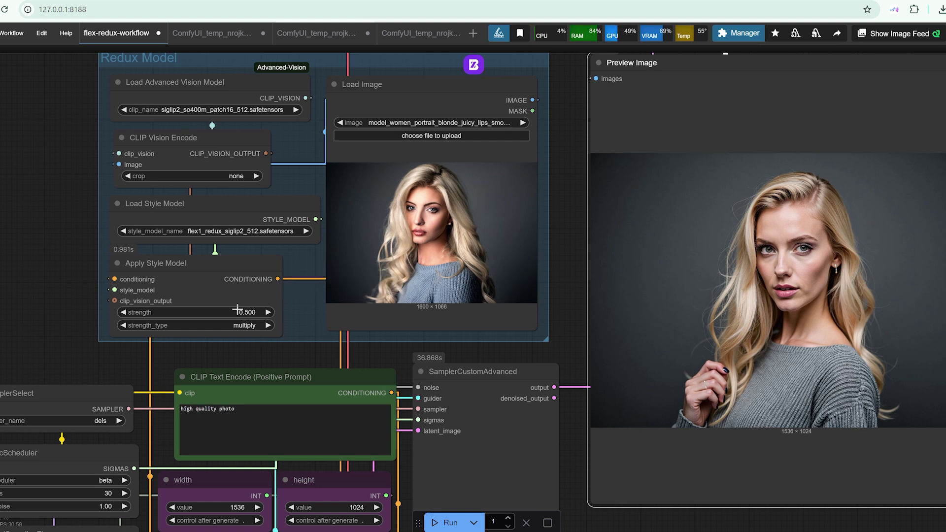
scroll(237, 311, up, 5)
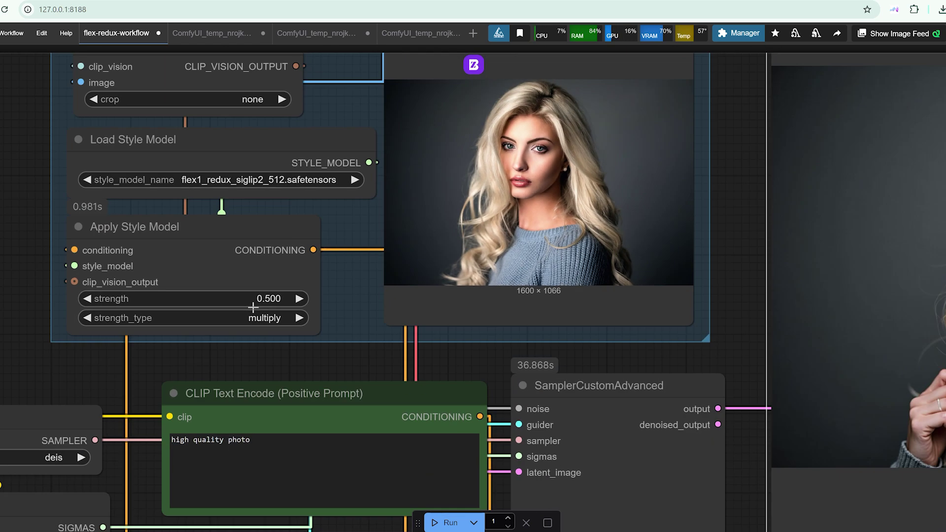
Pan between the generated portrait and the reference image in the workflow.
scroll(253, 307, down, 2)
drag(610, 313, 448, 310)
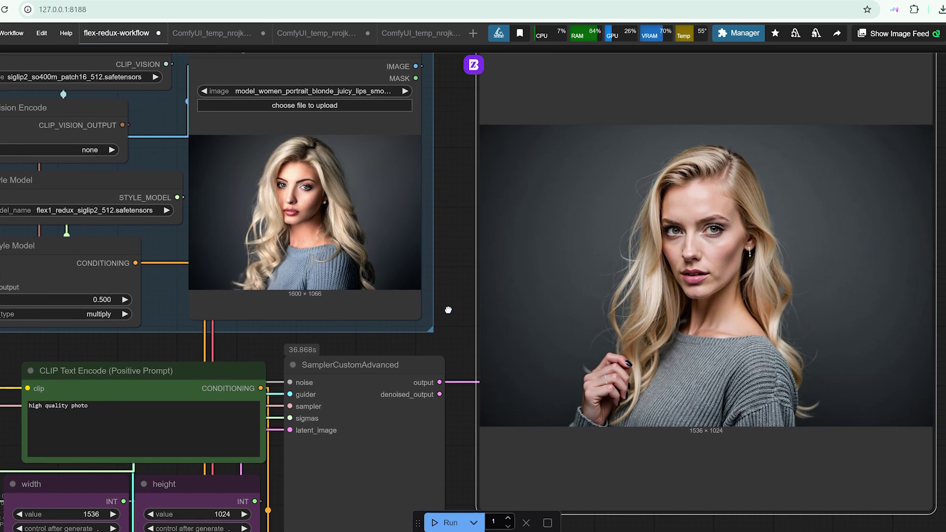
scroll(714, 236, up, 6)
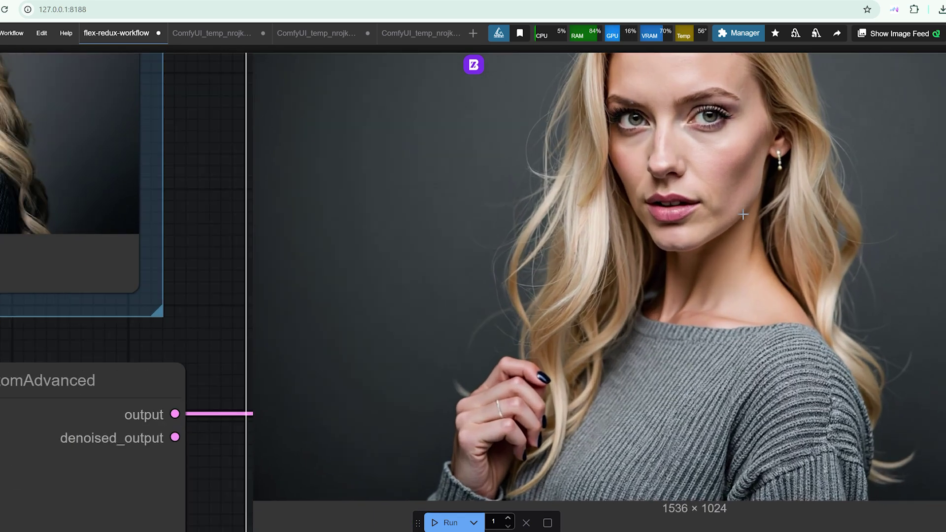
scroll(744, 214, down, 2)
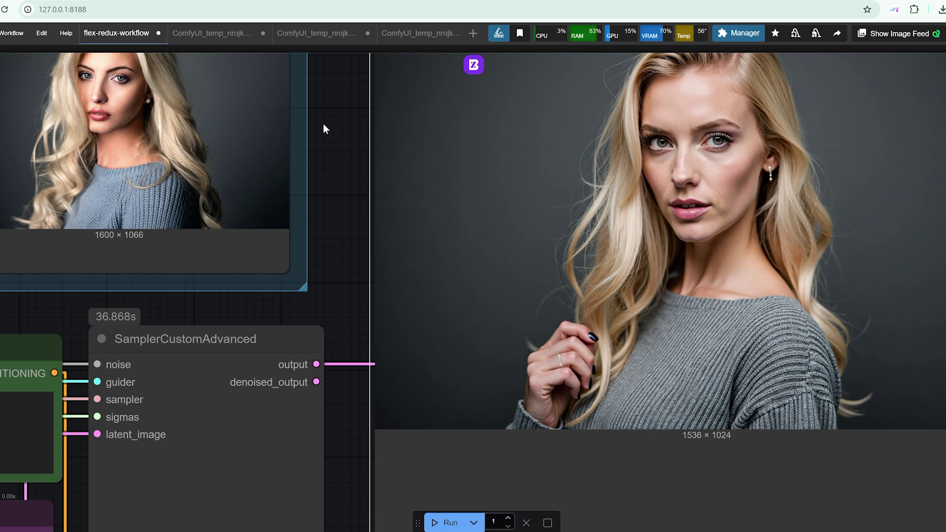
scroll(350, 192, down, 2)
scroll(427, 225, down, 1)
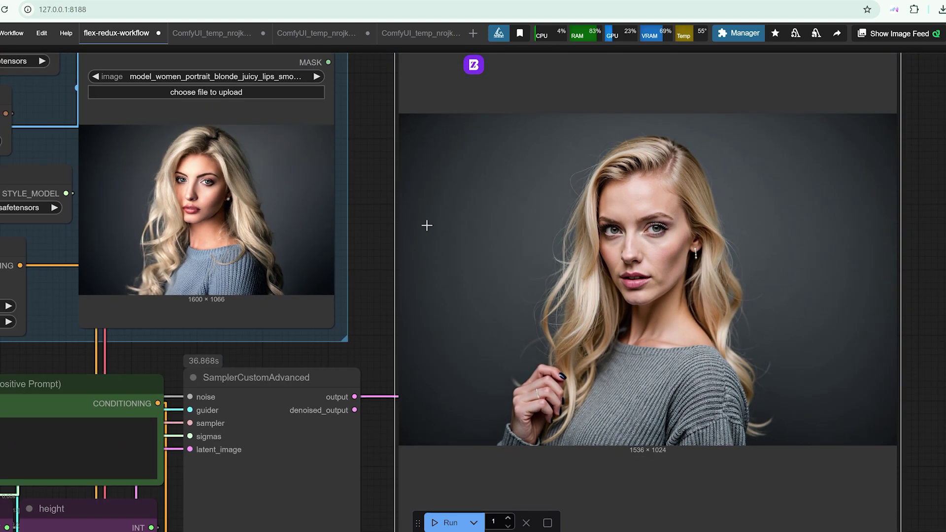
drag(372, 234, 495, 237)
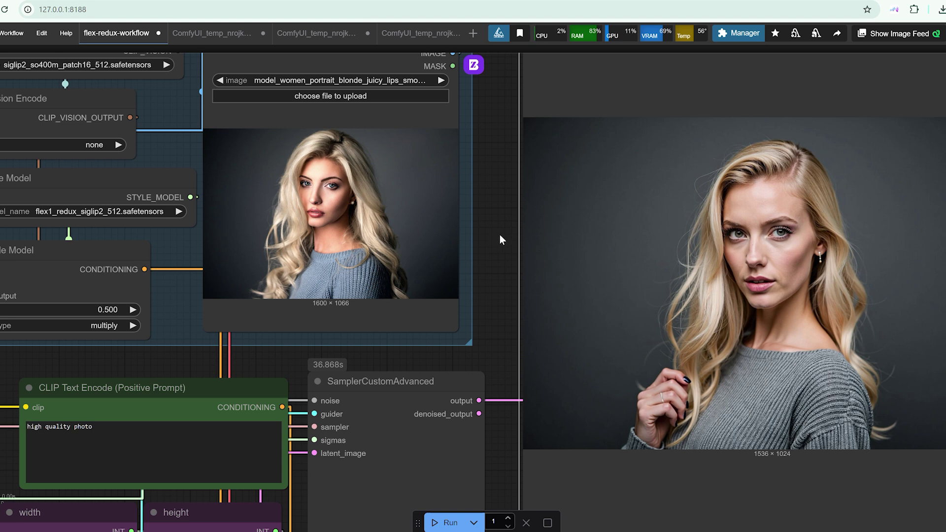
scroll(322, 346, down, 3)
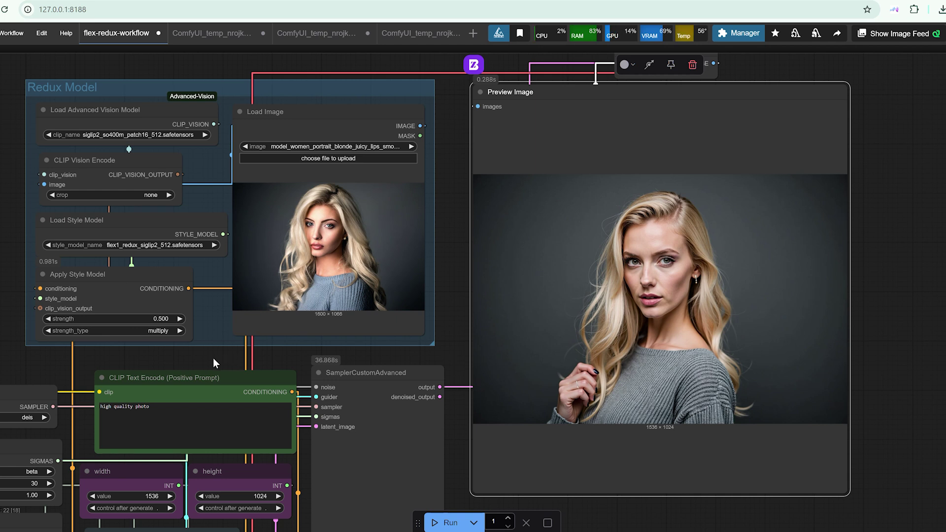
Inspect the Redux Model group, FluxGuidance, latent image and LoraLoaderModelOnly nodes.
drag(197, 356, 320, 328)
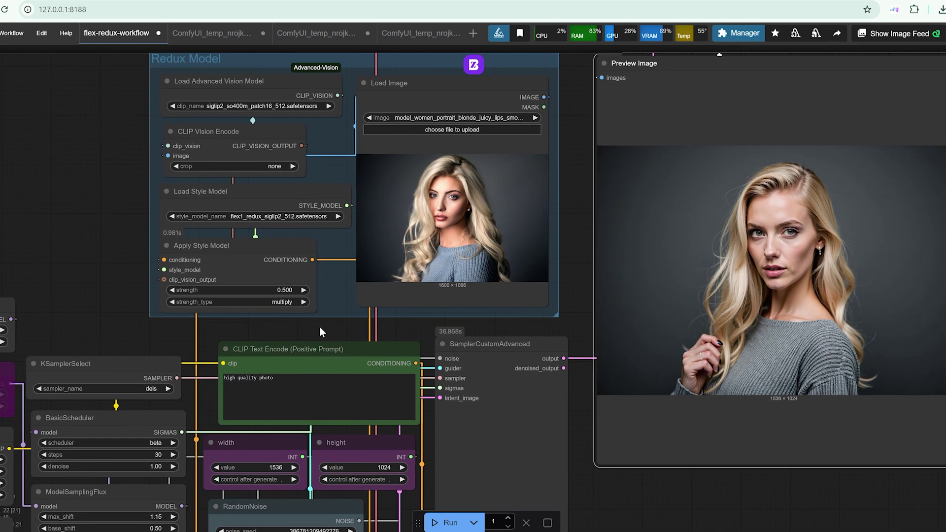
scroll(319, 327, down, 1)
drag(614, 494, 537, 419)
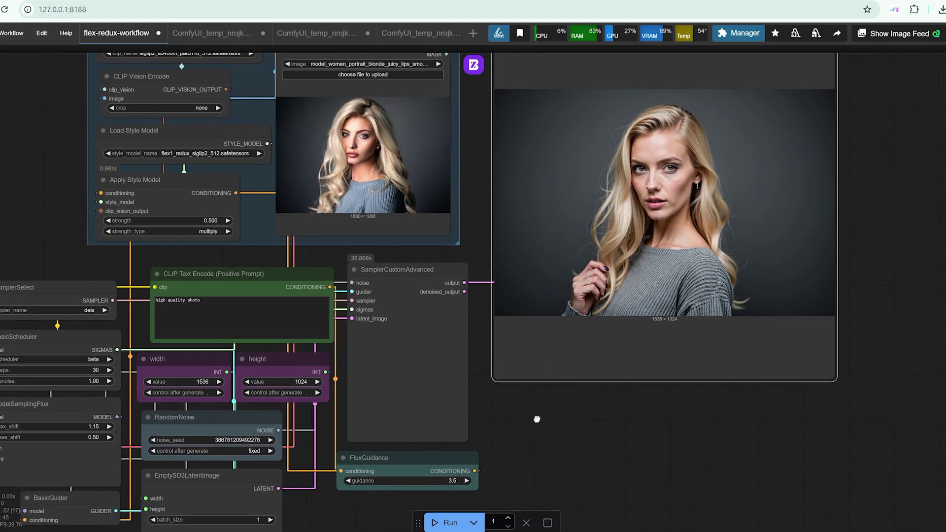
scroll(912, 153, up, 3)
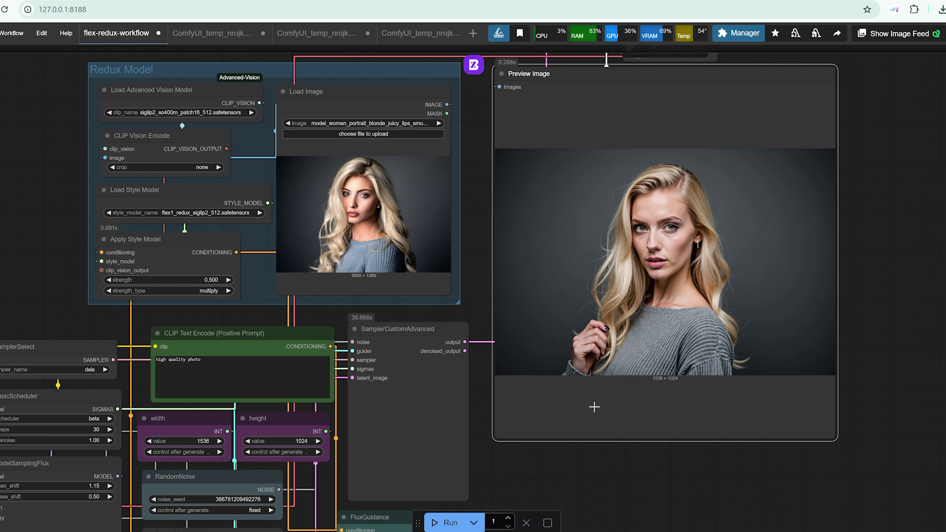
drag(503, 459, 853, 414)
click(251, 306)
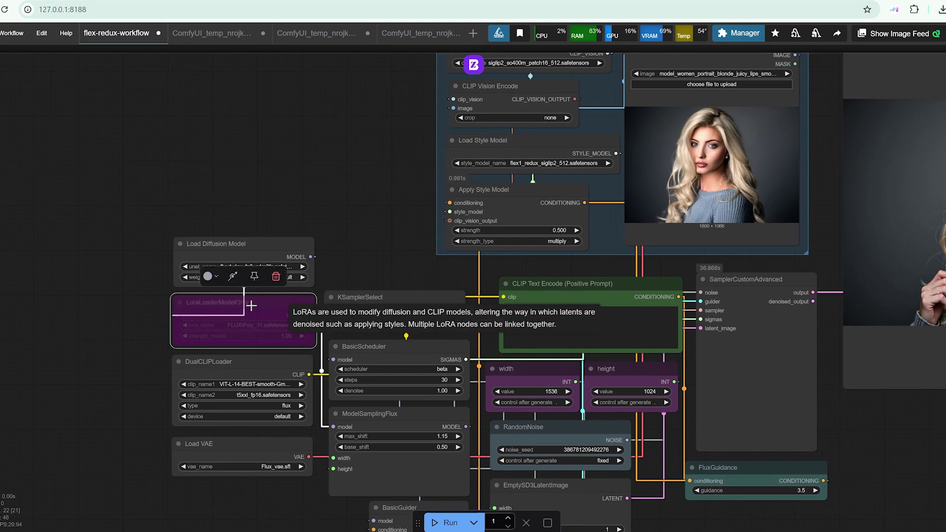
Switch to the third saved workflow with the dark-haired street reference, back in the ComfyUI window.
click(200, 42)
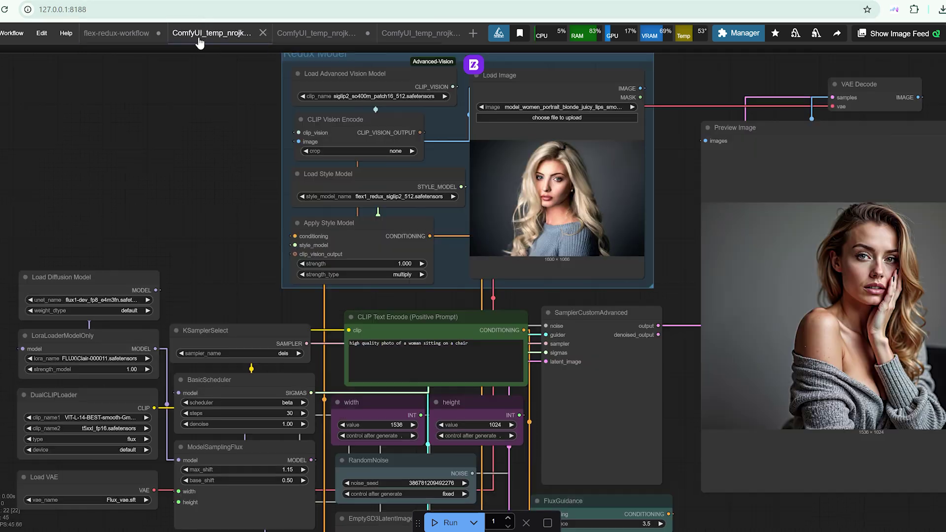
click(314, 42)
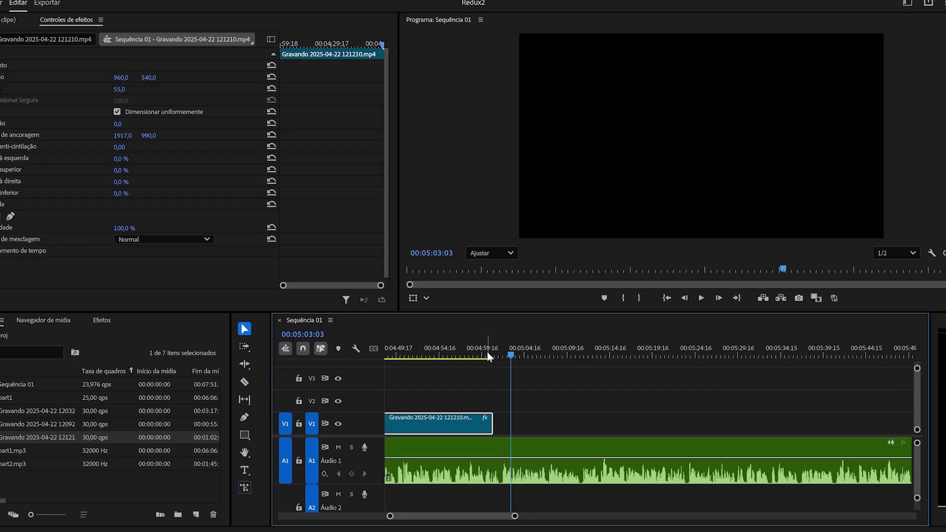
click(487, 351)
key(alt+Tab)
key(Tab)
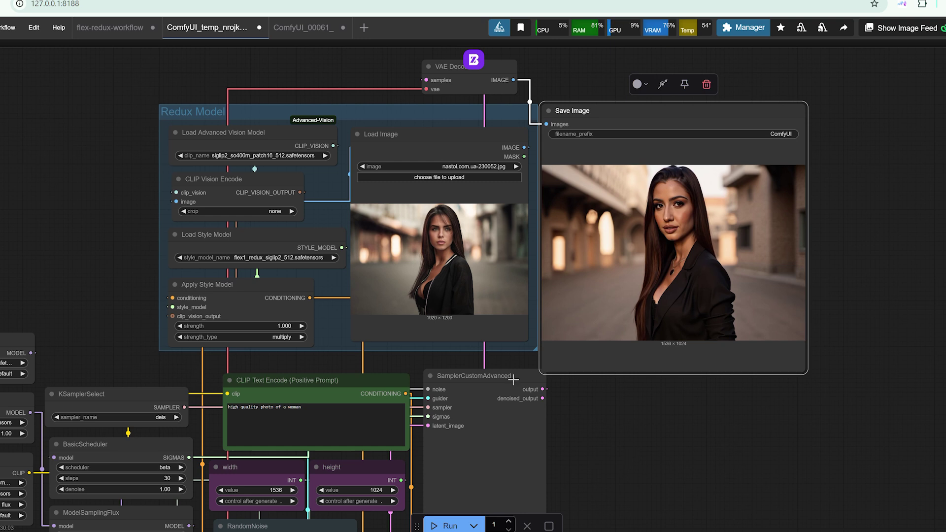
drag(510, 375, 506, 379)
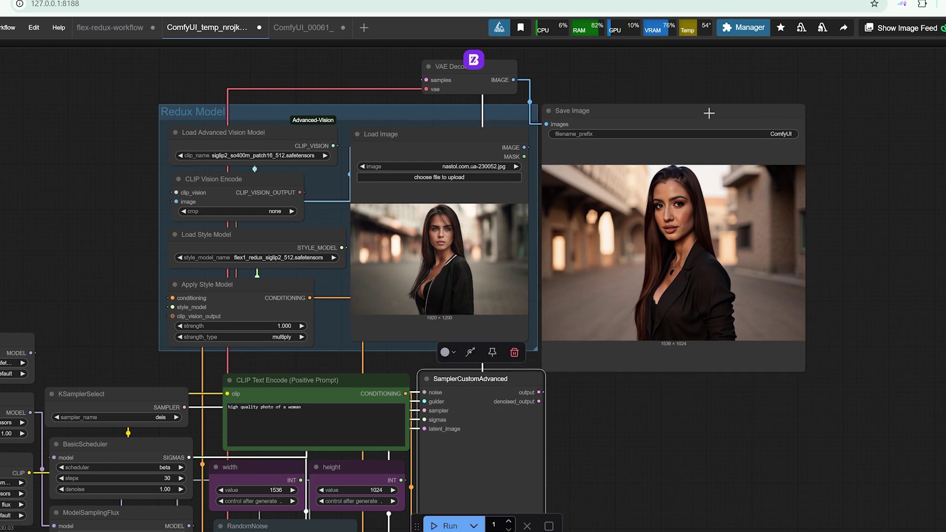
drag(710, 114, 709, 112)
drag(619, 442, 650, 407)
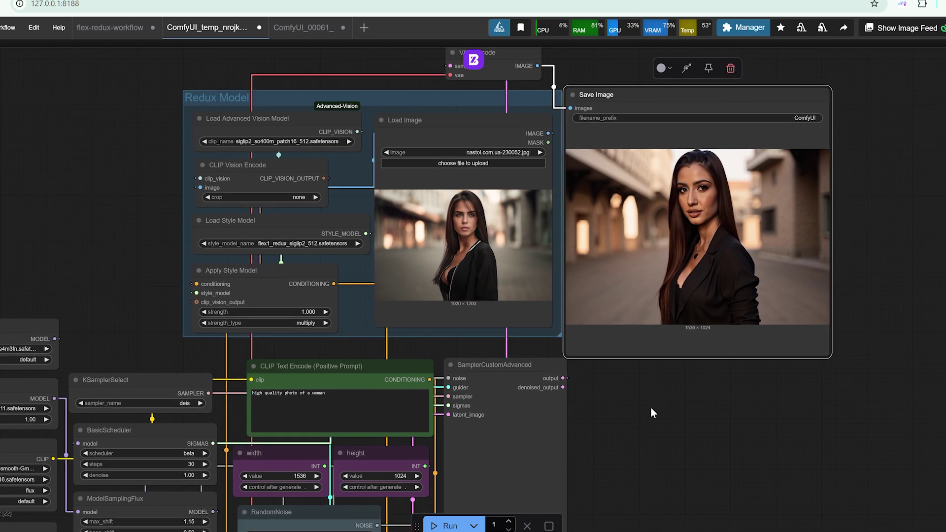
scroll(409, 193, up, 5)
drag(781, 485, 746, 475)
scroll(746, 474, down, 2)
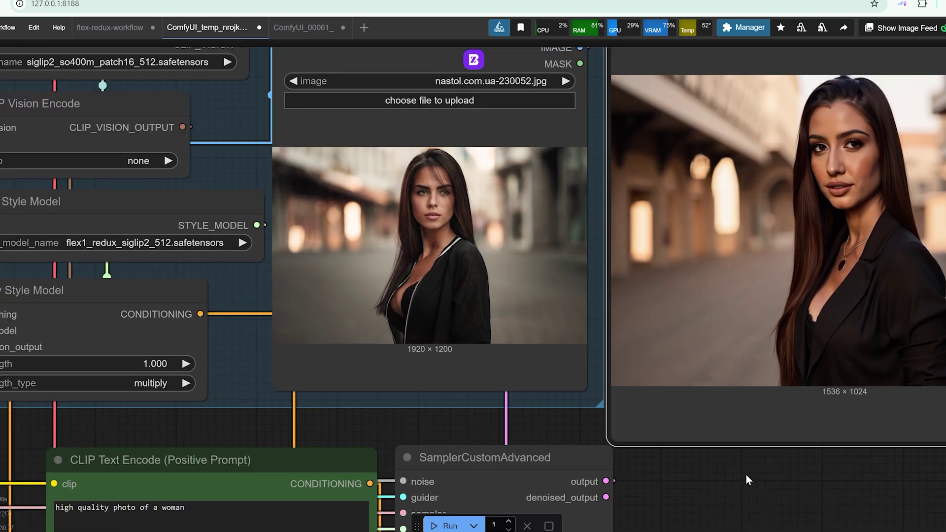
drag(711, 488, 941, 344)
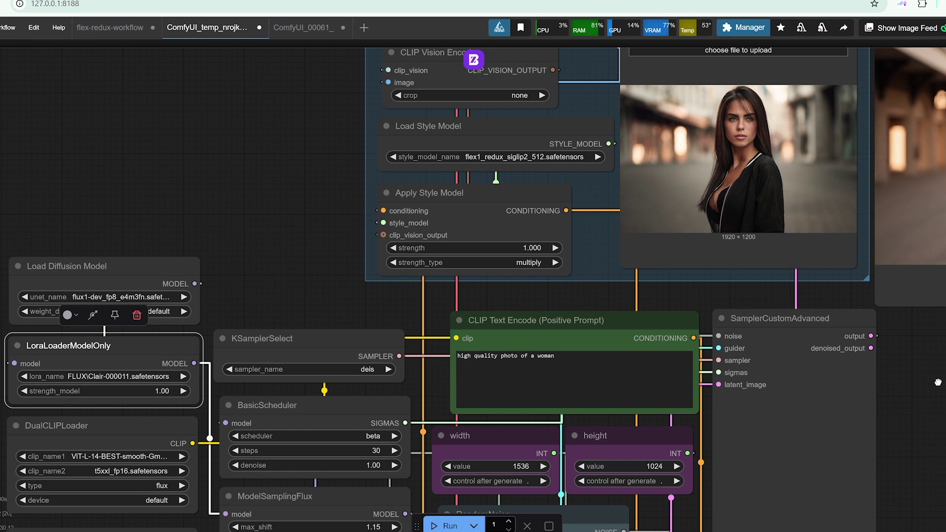
key(1)
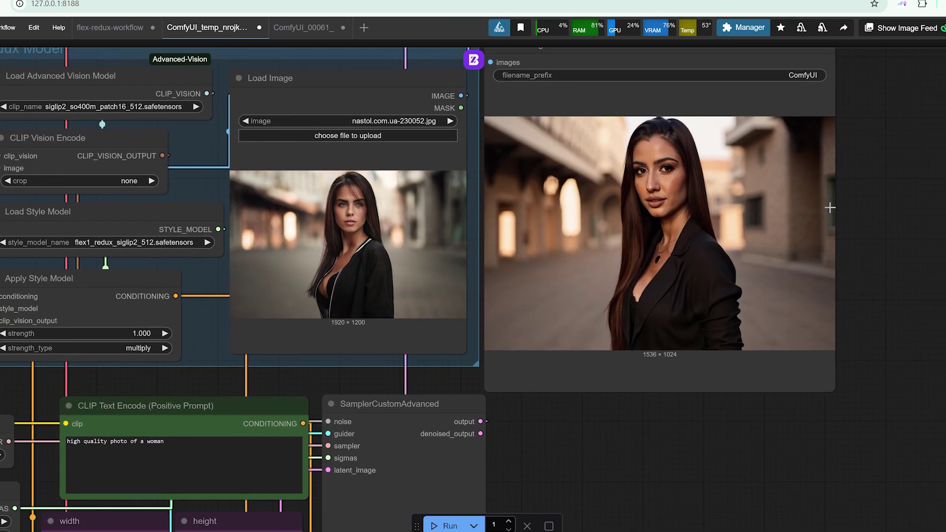
drag(880, 154, 871, 180)
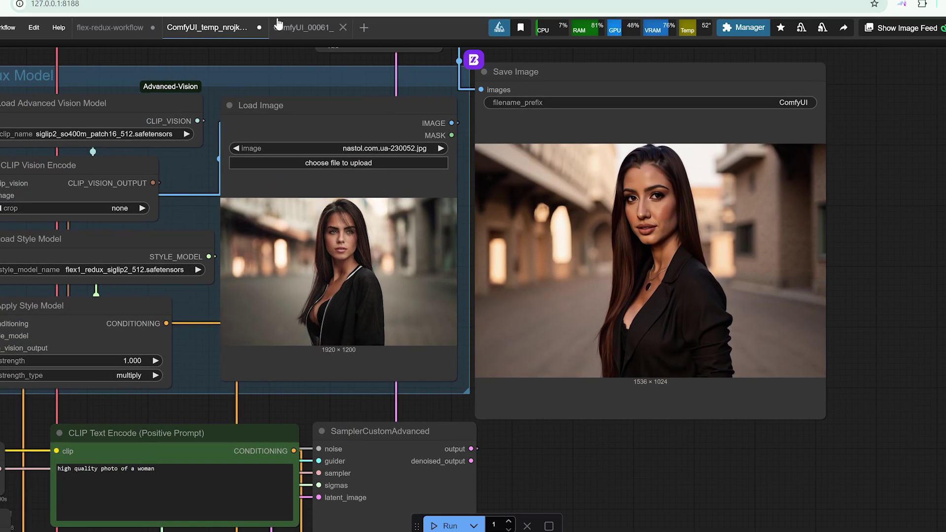
click(303, 28)
Enlarge the Save Image preview of the blonde portrait, then pan to the Redux group and sampler nodes.
scroll(808, 343, right, 6)
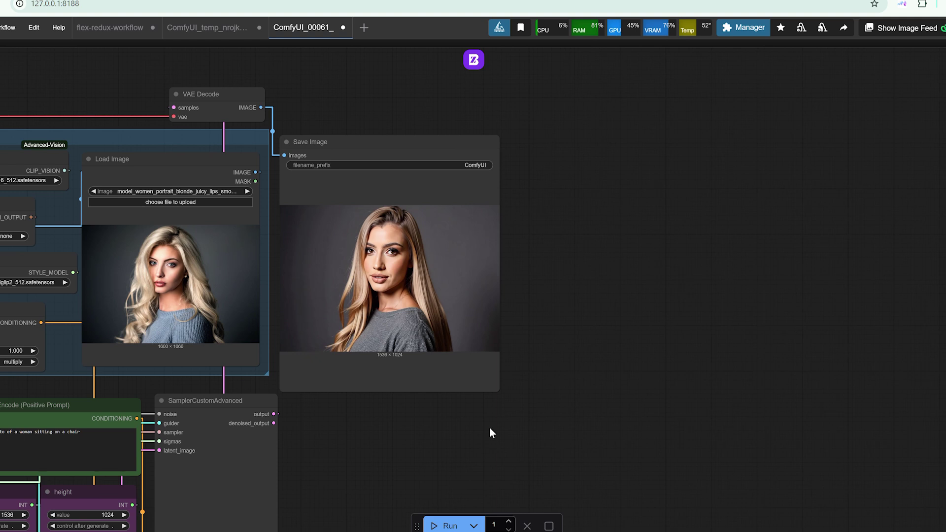
drag(498, 389, 670, 411)
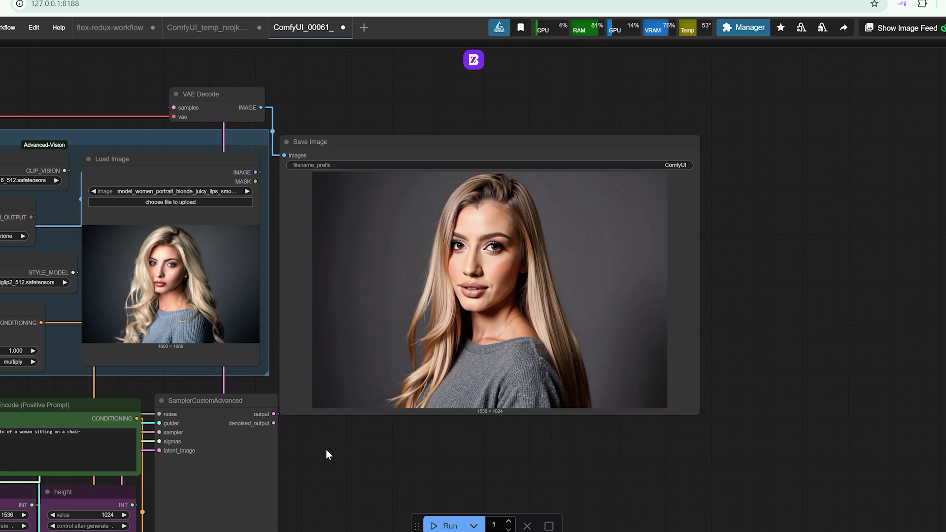
drag(326, 451, 453, 413)
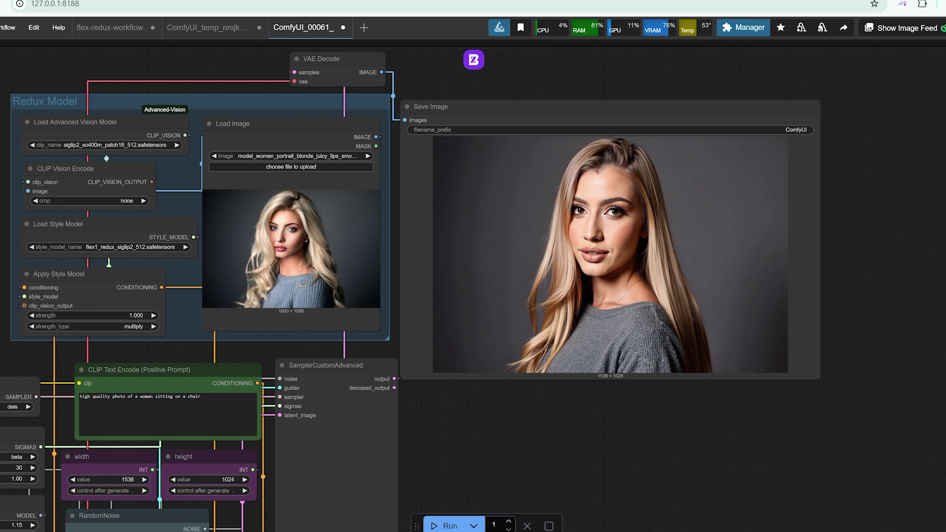
drag(462, 486, 546, 382)
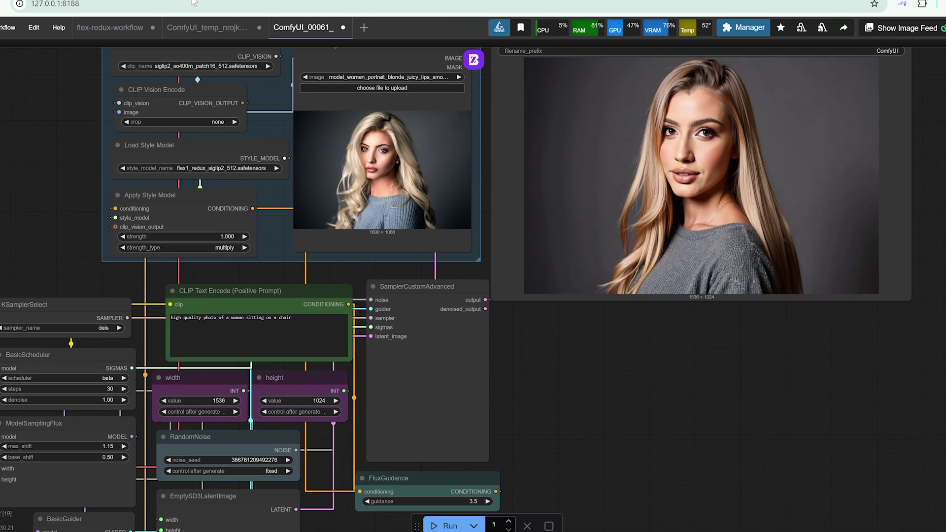
Review the street-portrait workflow's output and Load Image node, then switch to flex-redux-workflow.
click(197, 27)
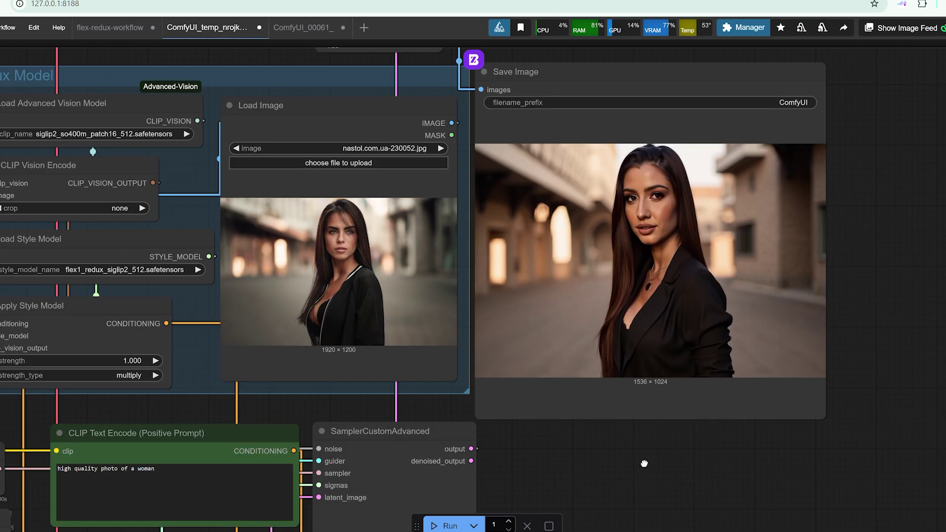
drag(693, 457, 539, 468)
scroll(774, 346, up, 3)
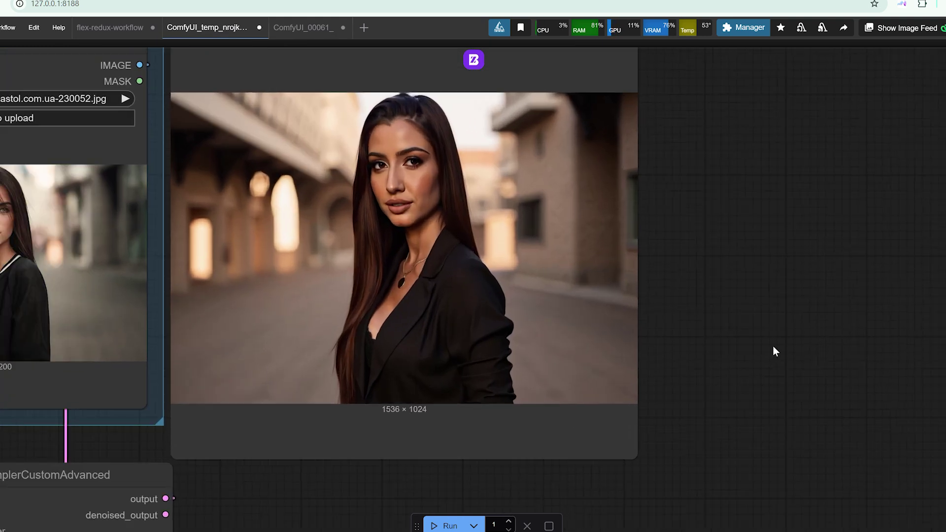
scroll(773, 346, down, 3)
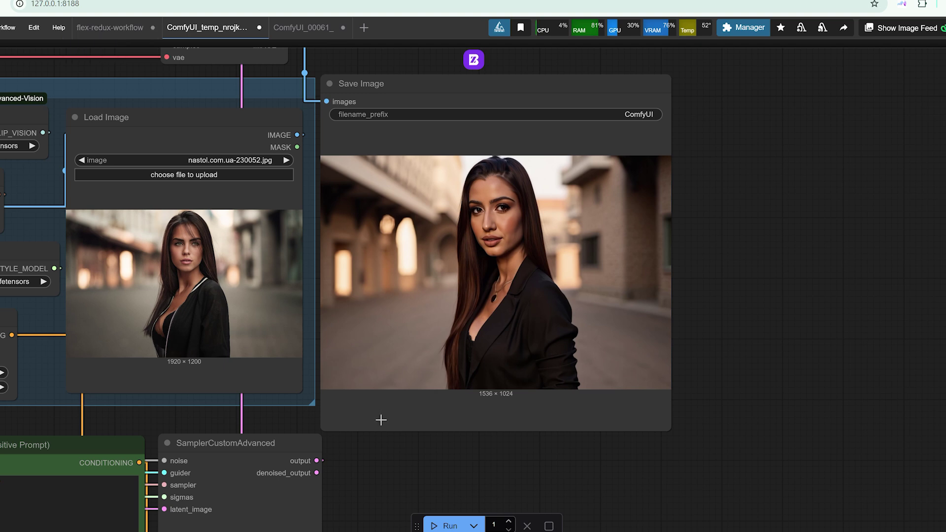
drag(379, 467, 426, 466)
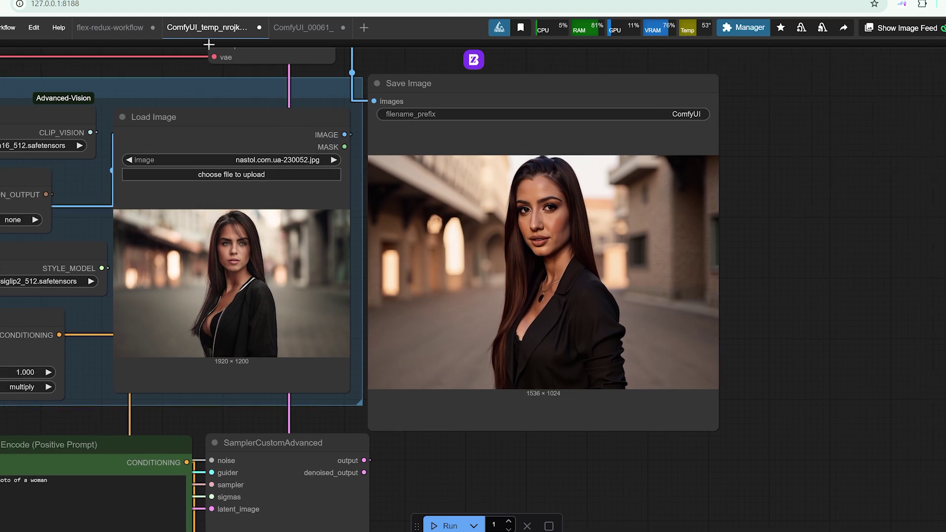
click(100, 29)
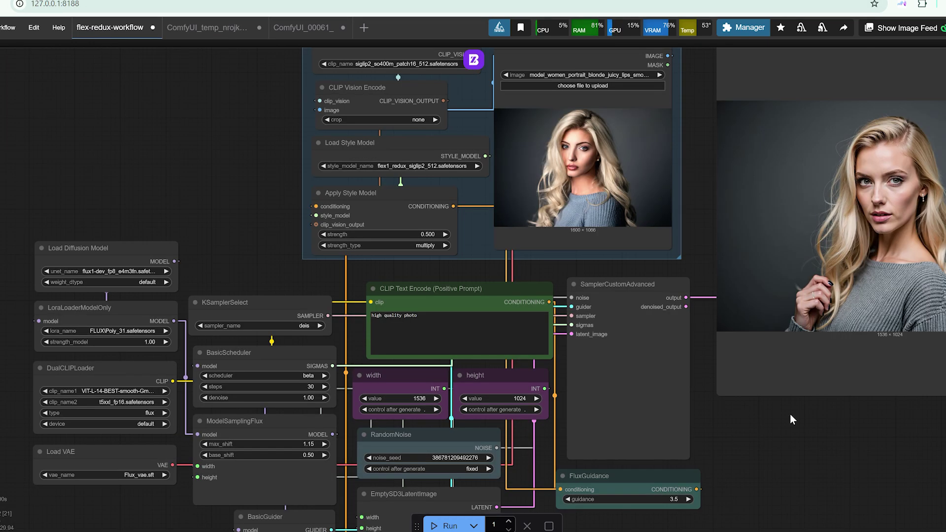
scroll(792, 418, up, 1)
drag(792, 418, 526, 448)
scroll(800, 237, up, 2)
scroll(800, 237, up, 1)
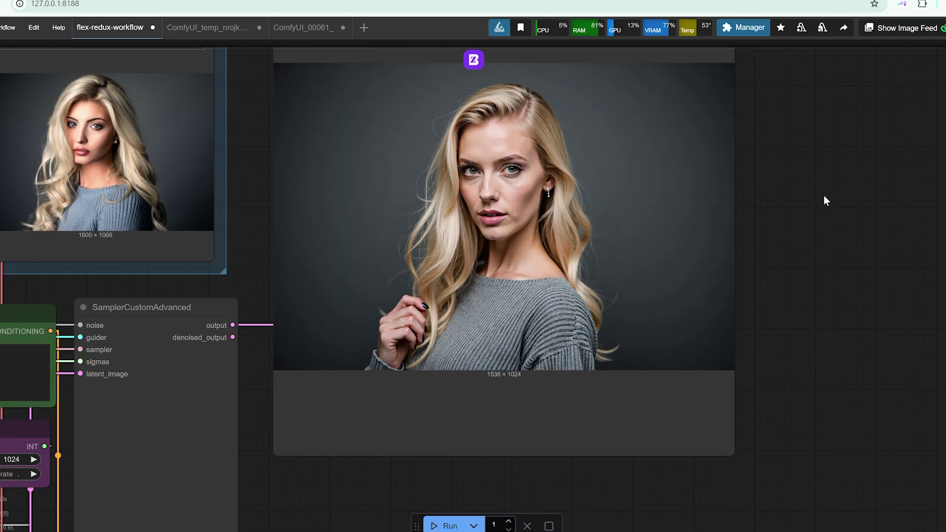
drag(830, 143, 918, 182)
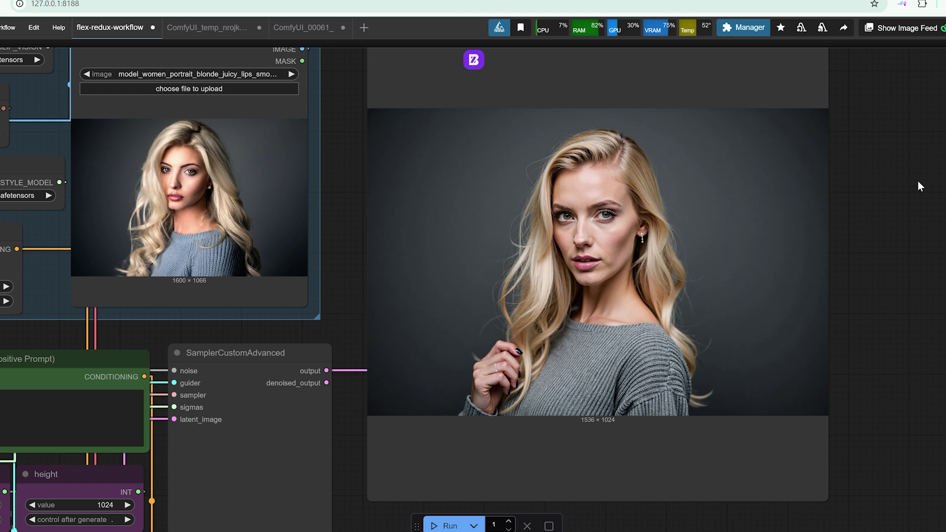
scroll(918, 181, down, 2)
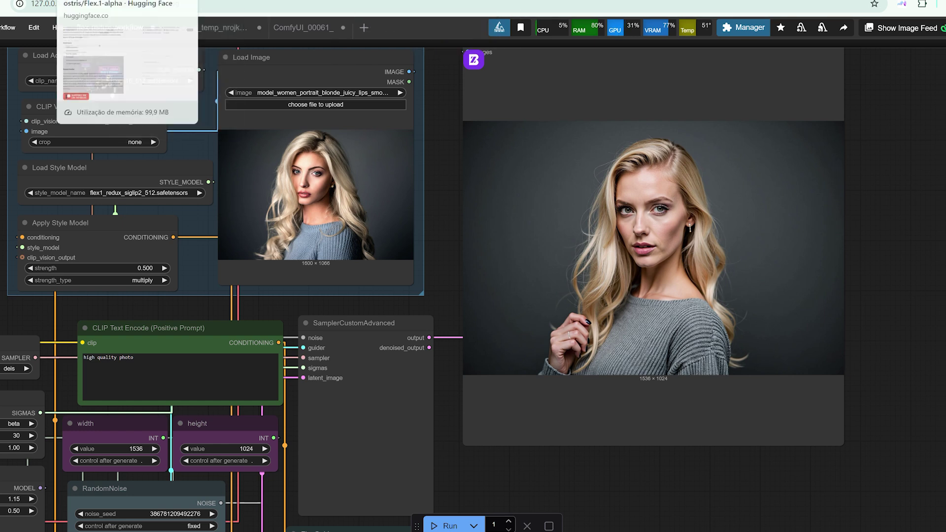
On the Flex.1-alpha-Redux page, read the AI Toolkit fine-tune note and open the train_flex_redux.yaml example.
key(ctrl+Tab)
scroll(416, 405, down, 3)
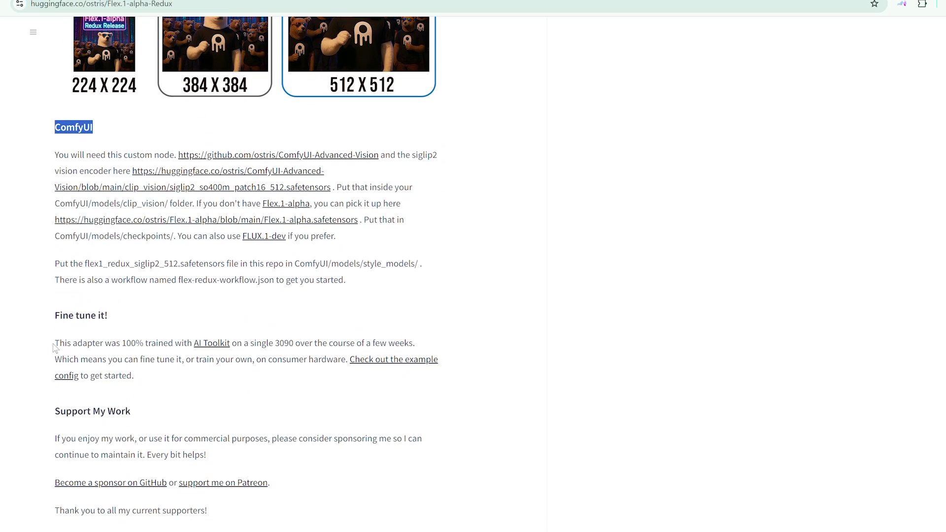
drag(55, 342, 329, 360)
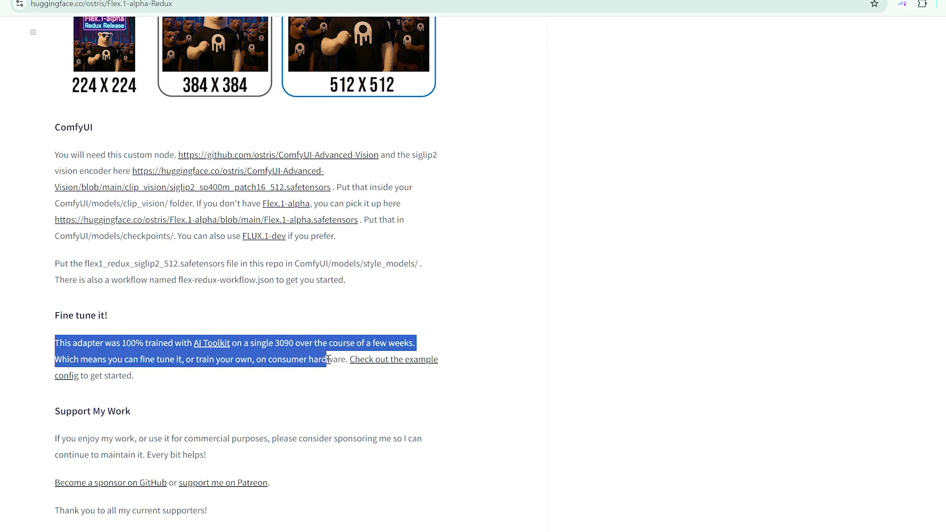
click(331, 402)
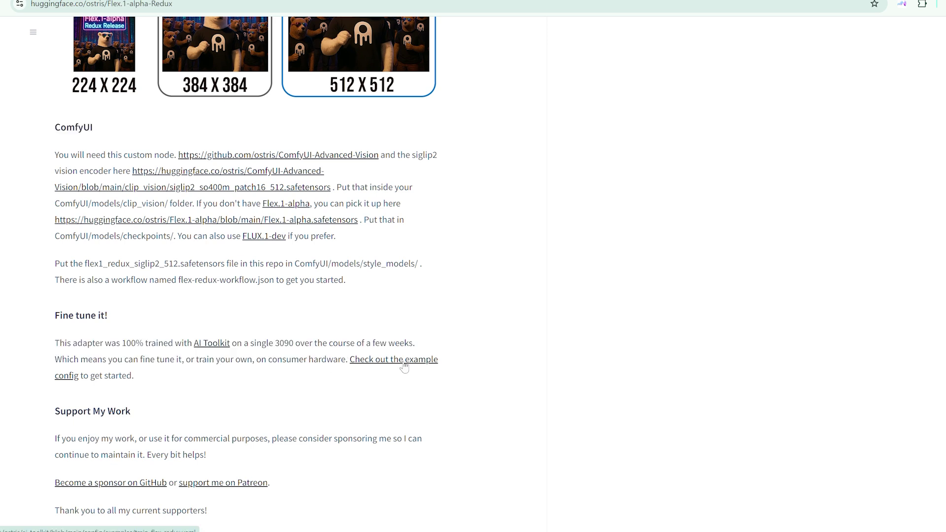
click(404, 365)
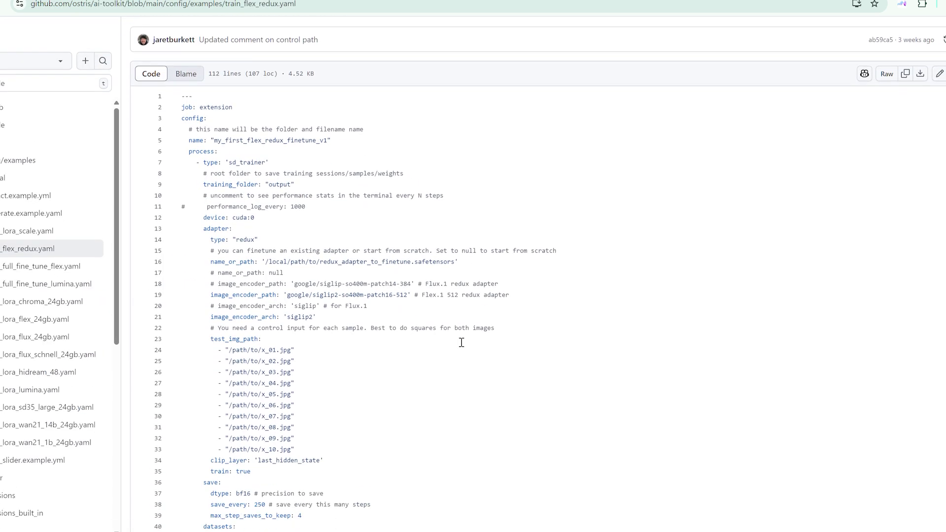
scroll(461, 342, down, 3)
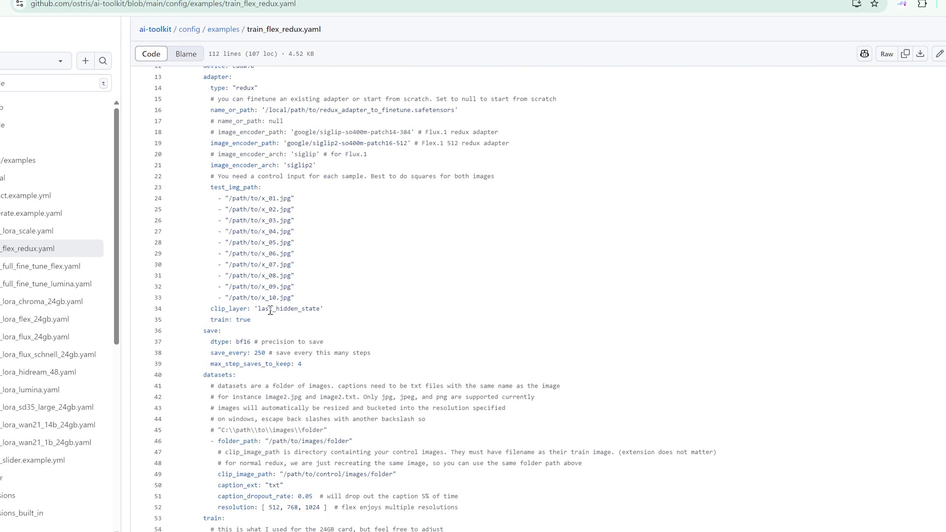
scroll(243, 238, up, 1)
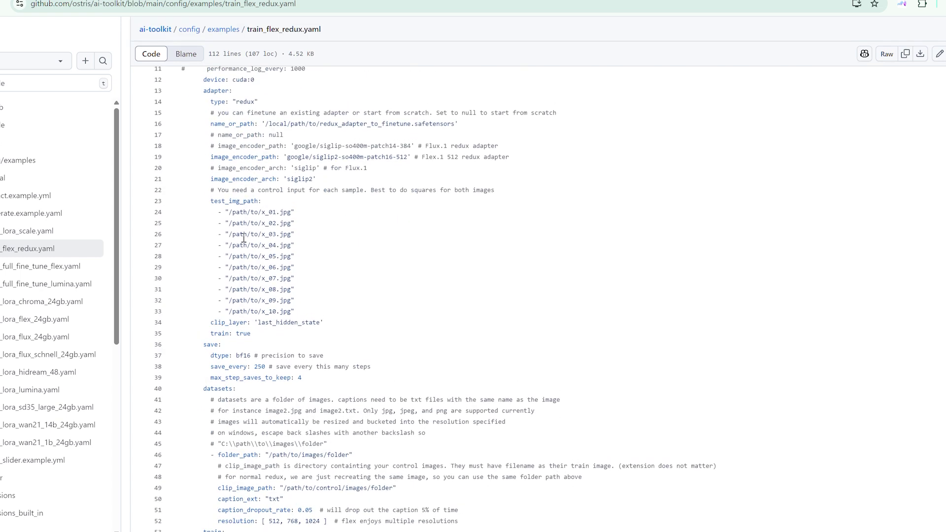
scroll(243, 239, down, 10)
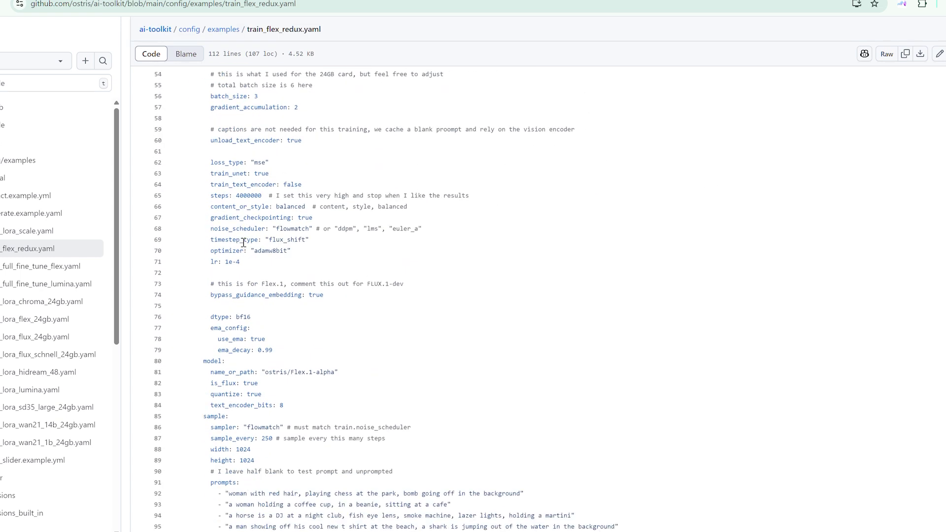
scroll(243, 243, down, 5)
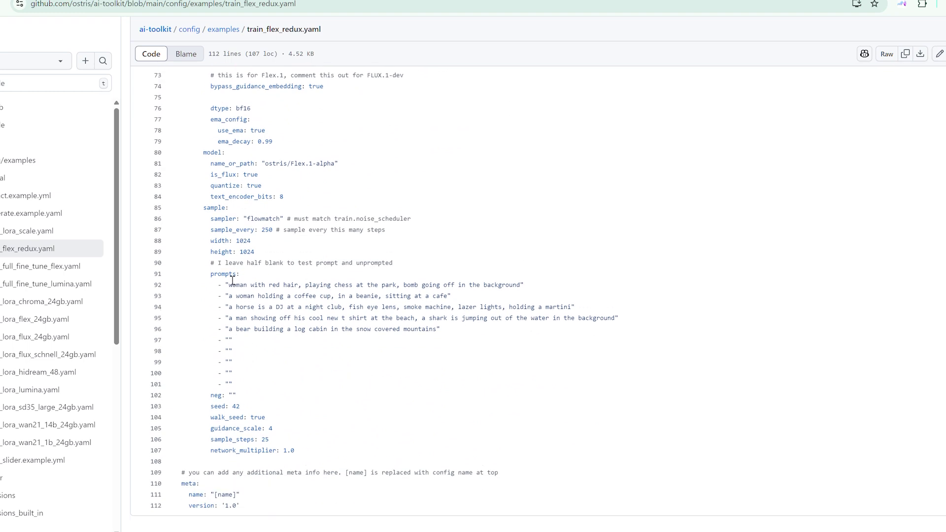
scroll(232, 280, up, 18)
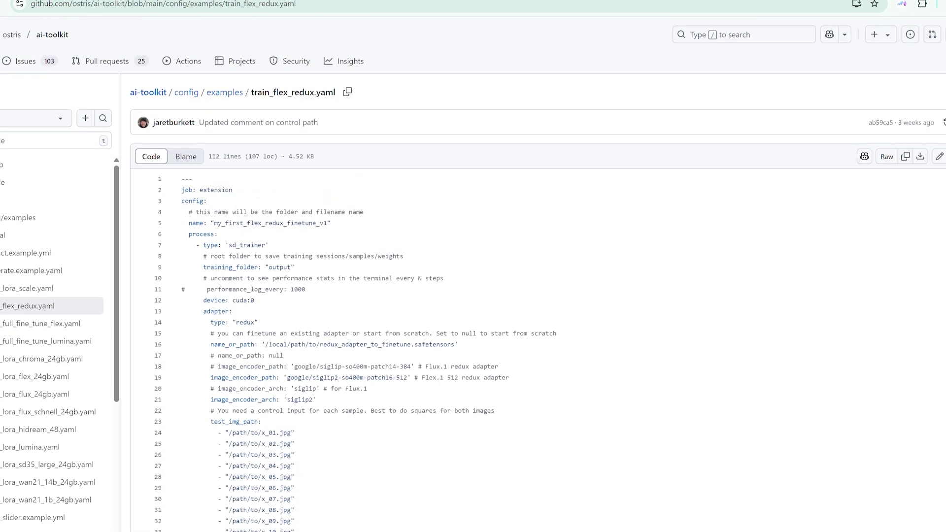
key(ctrl+Tab)
scroll(148, 237, up, 6)
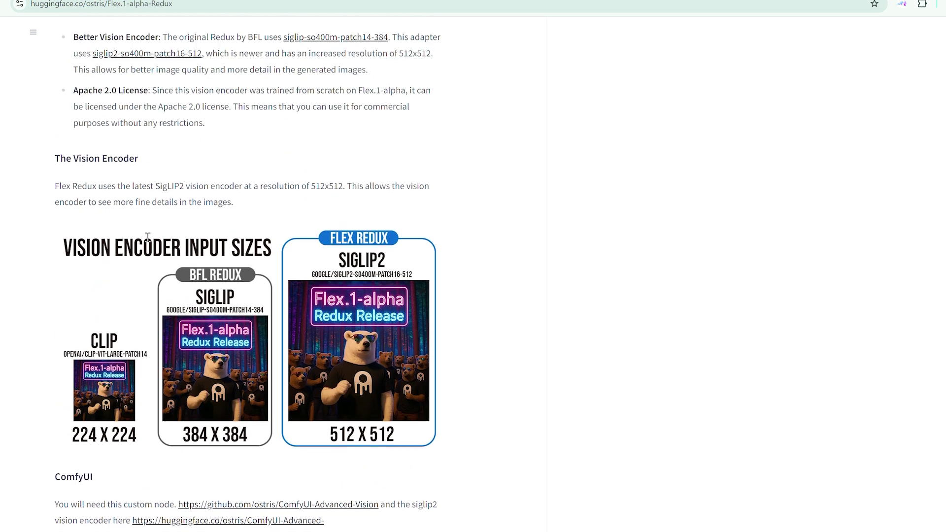
Scroll back to the top of the Hugging Face model page.
scroll(148, 236, up, 10)
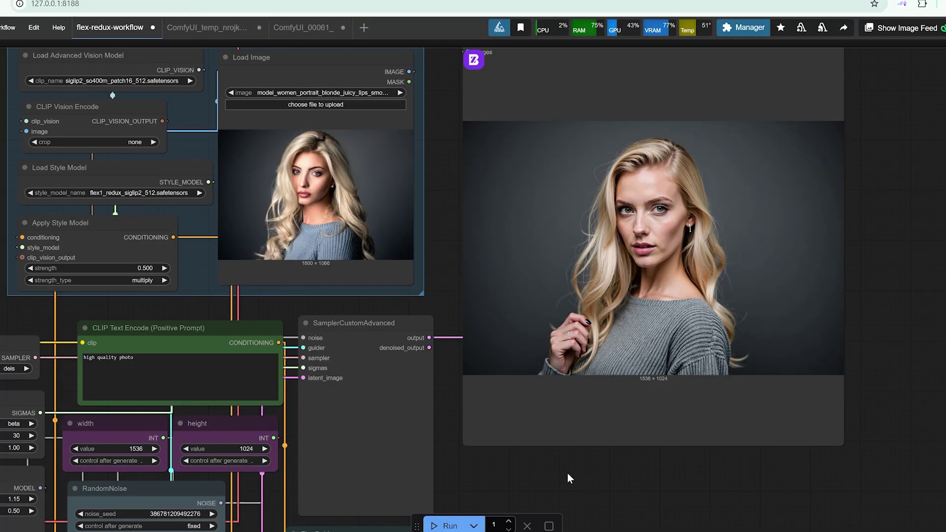
Survey the full flex-redux-workflow graph, then bring up the ComfyUI_temp workflow with the dark-haired street portrait.
scroll(519, 470, down, 2)
drag(525, 471, 614, 383)
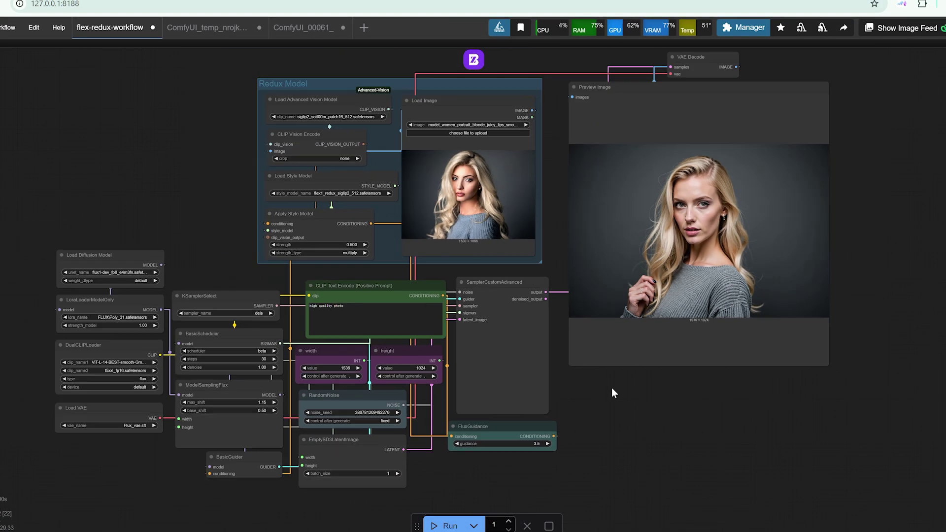
scroll(612, 390, down, 2)
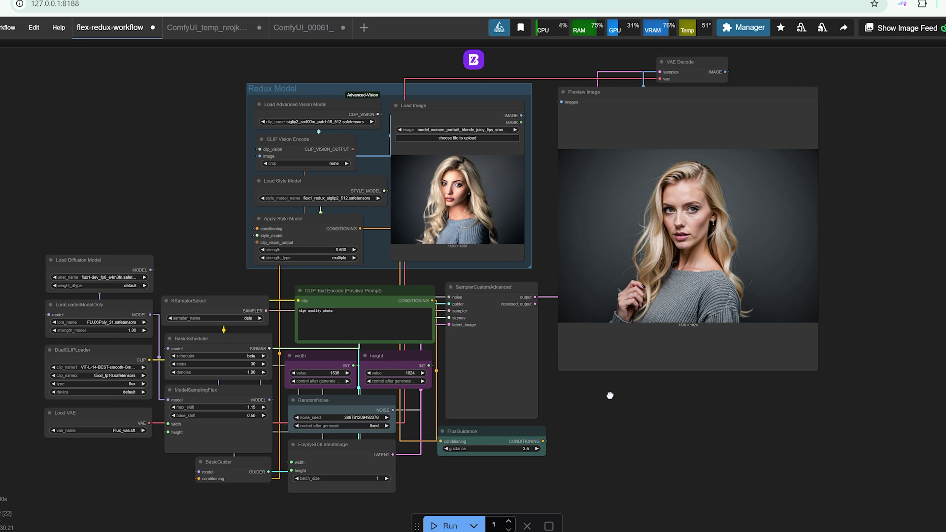
drag(610, 395, 564, 410)
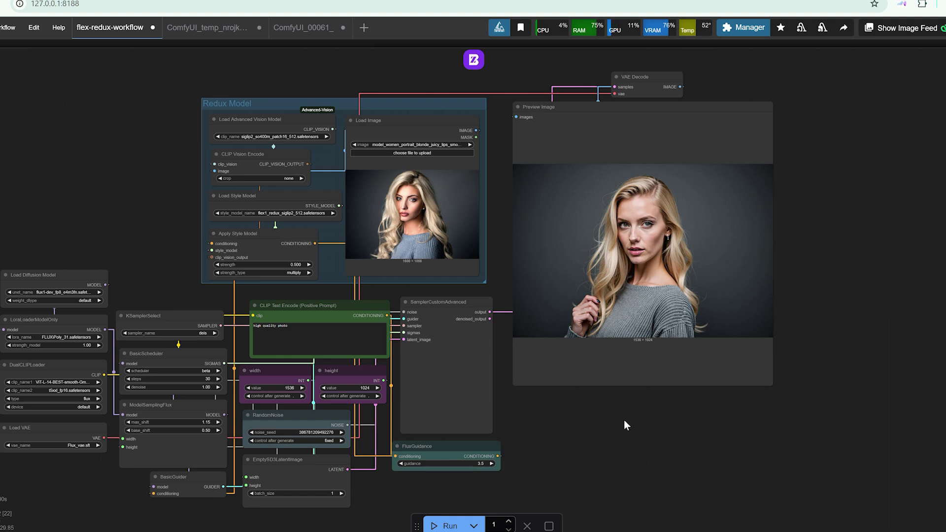
drag(626, 424, 615, 426)
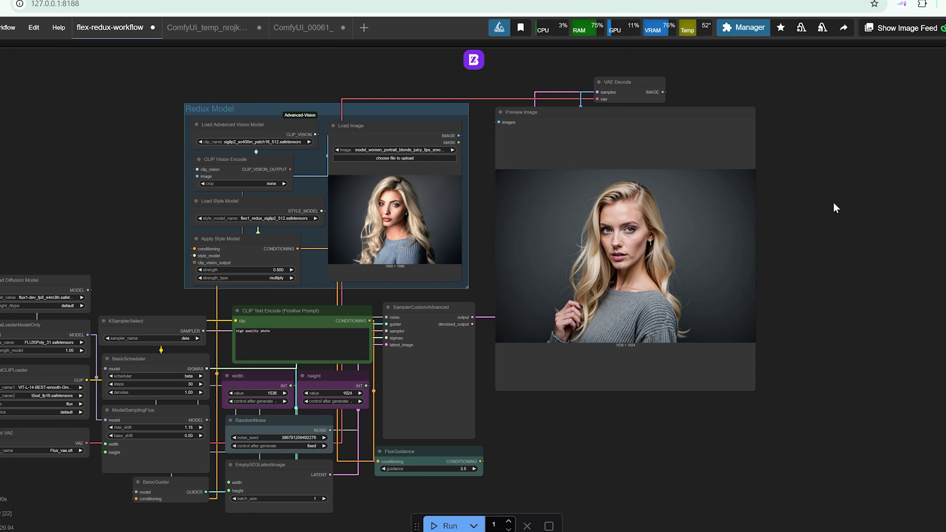
click(207, 30)
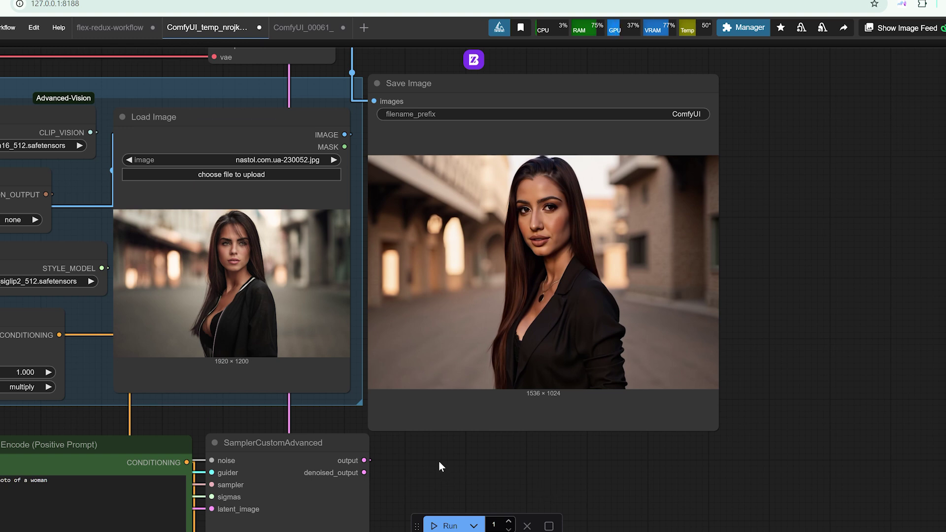
Move to the ComfyUI_00061_ workflow and frame its whole graph with the blonde 1536×1024 output.
scroll(439, 460, down, 2)
drag(457, 460, 554, 437)
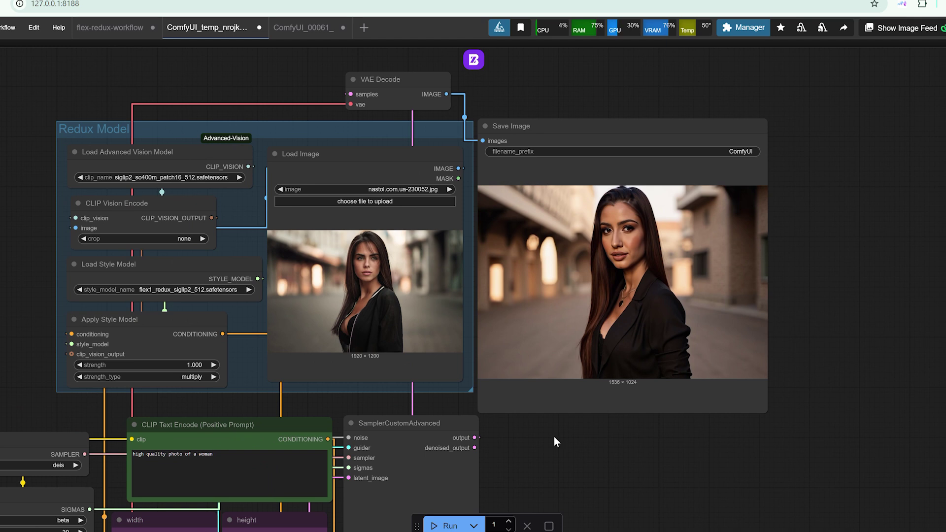
click(303, 34)
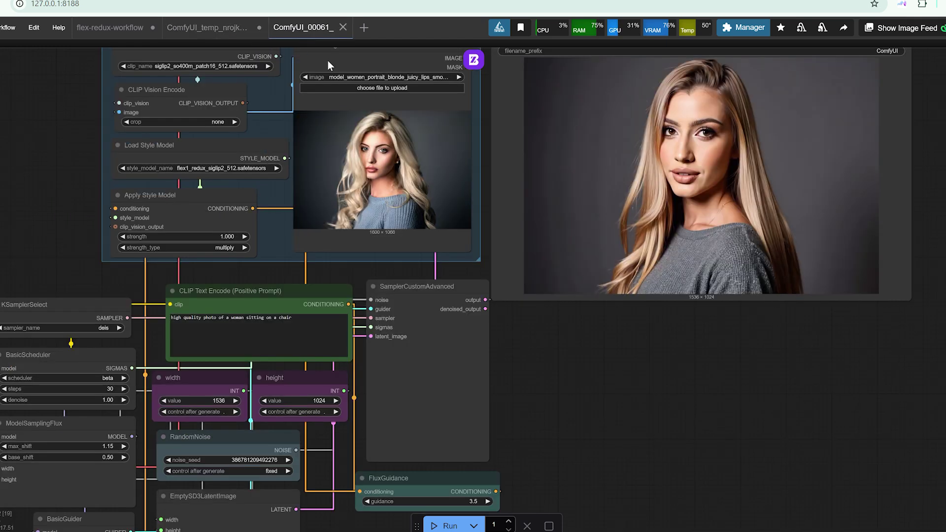
drag(655, 409, 625, 449)
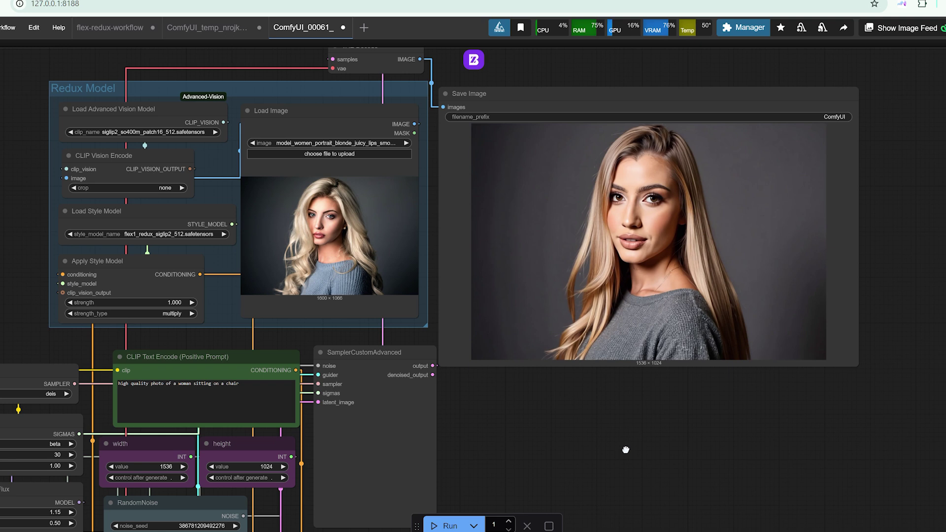
drag(626, 449, 638, 376)
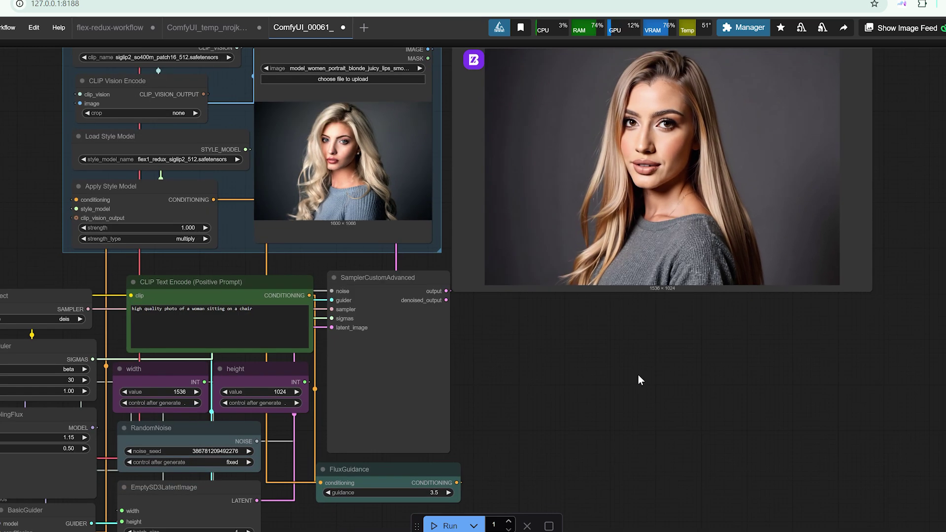
scroll(638, 377, down, 2)
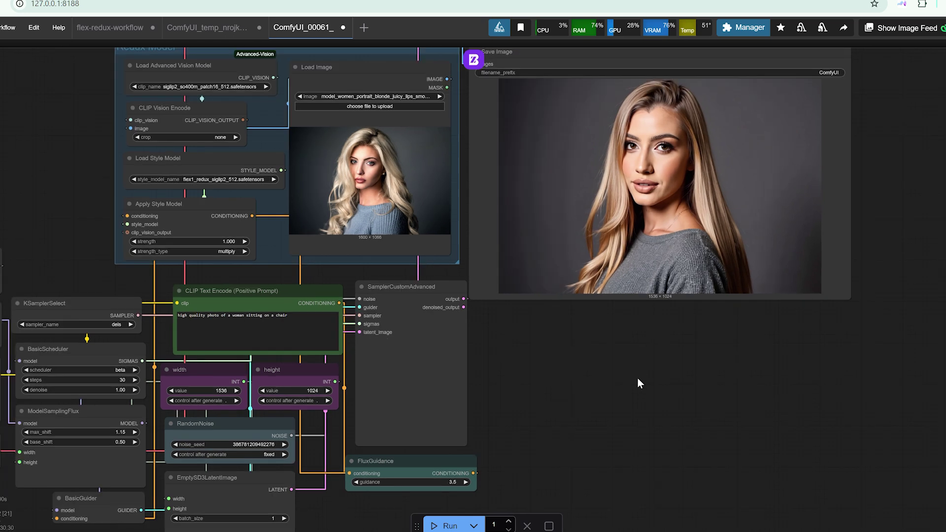
drag(648, 377, 627, 381)
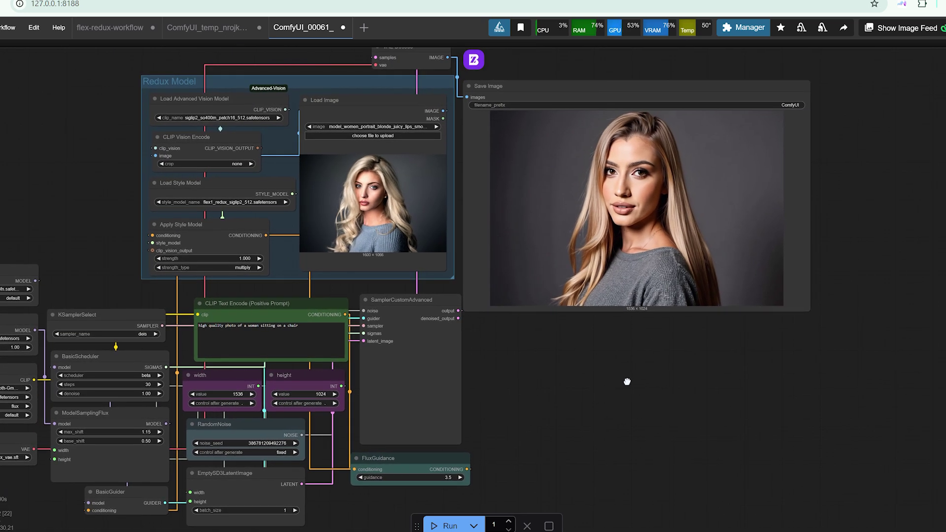